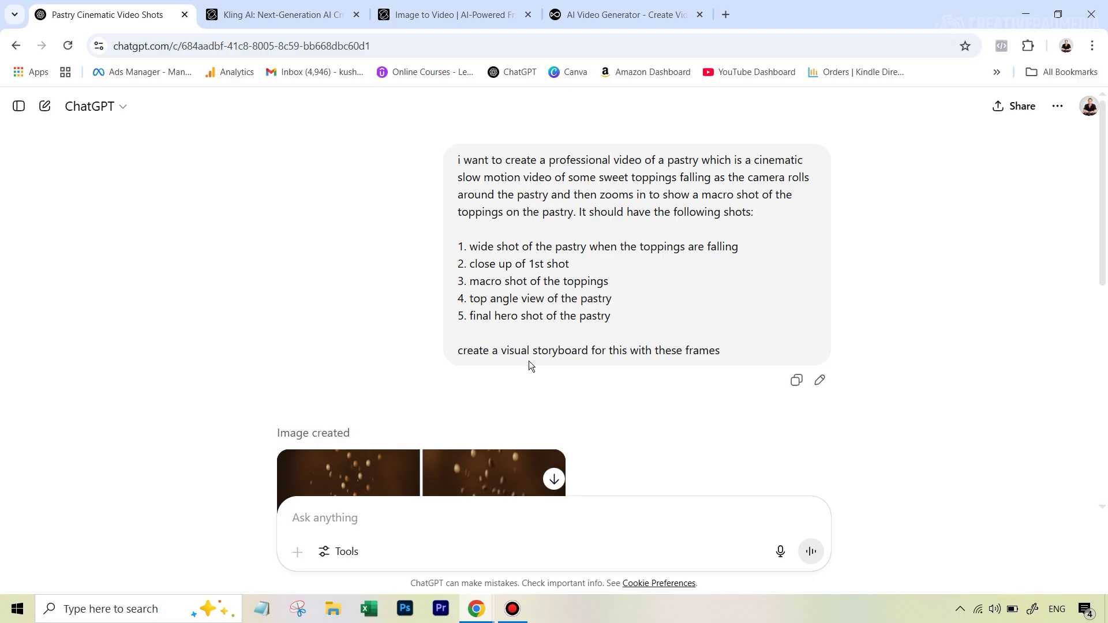
# - Scroll through ChatGPT's reply adapting the wide-shot prompt to the original donut
pyautogui.scroll(-6, 687, 359)
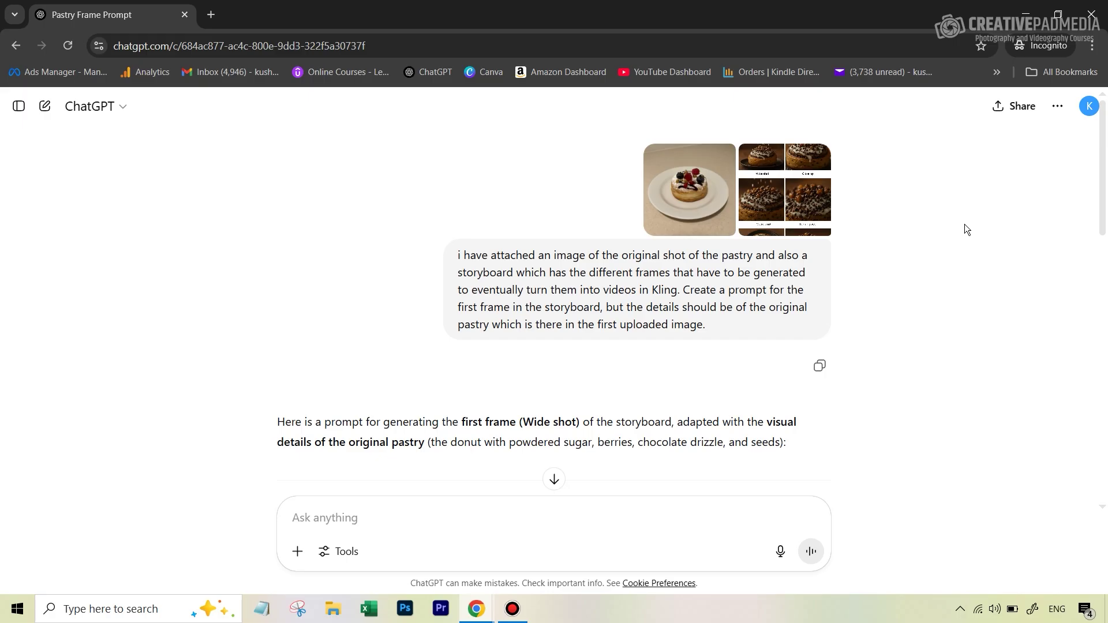
# - View the pastry photo full-size, then read through the wide-shot first-frame prompt
pyautogui.click(669, 175)
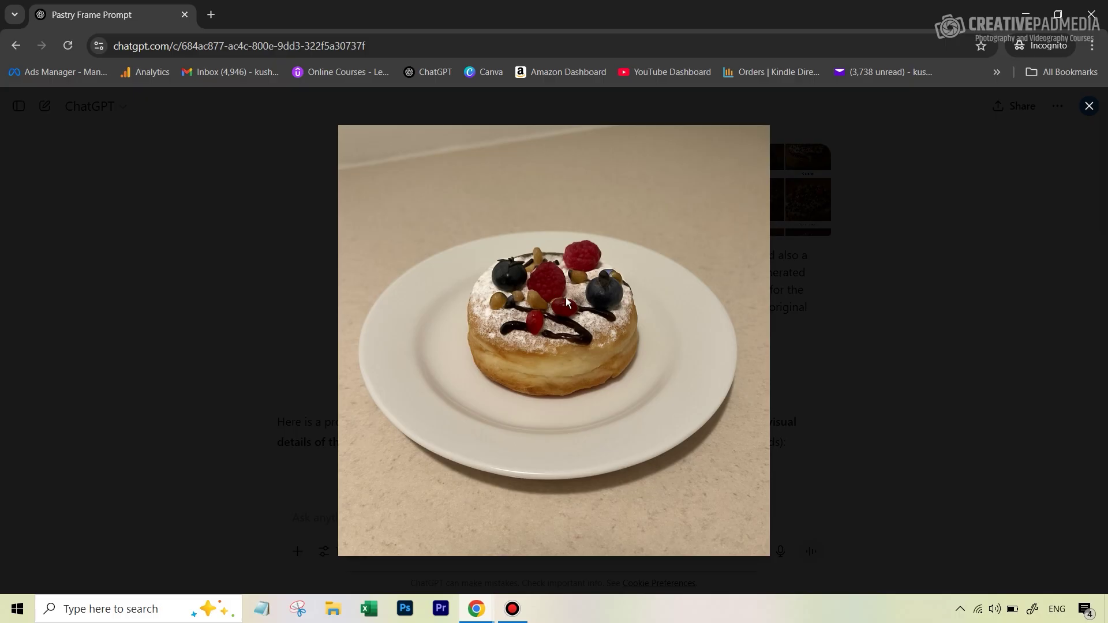
pyautogui.click(921, 293)
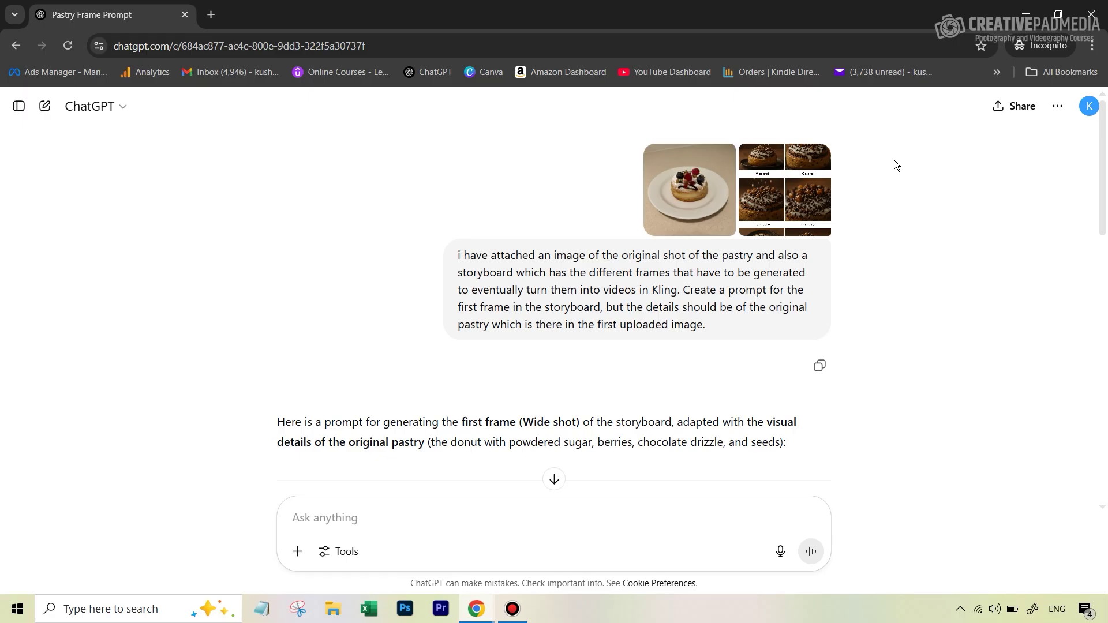
pyautogui.scroll(-3, 490, 345)
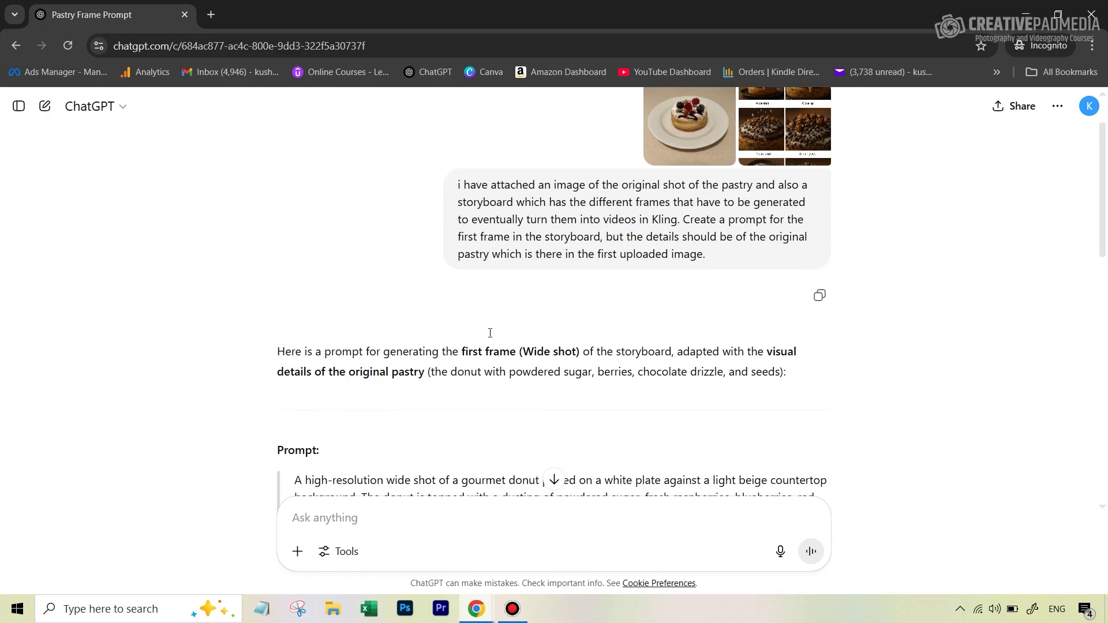
pyautogui.scroll(-2, 491, 269)
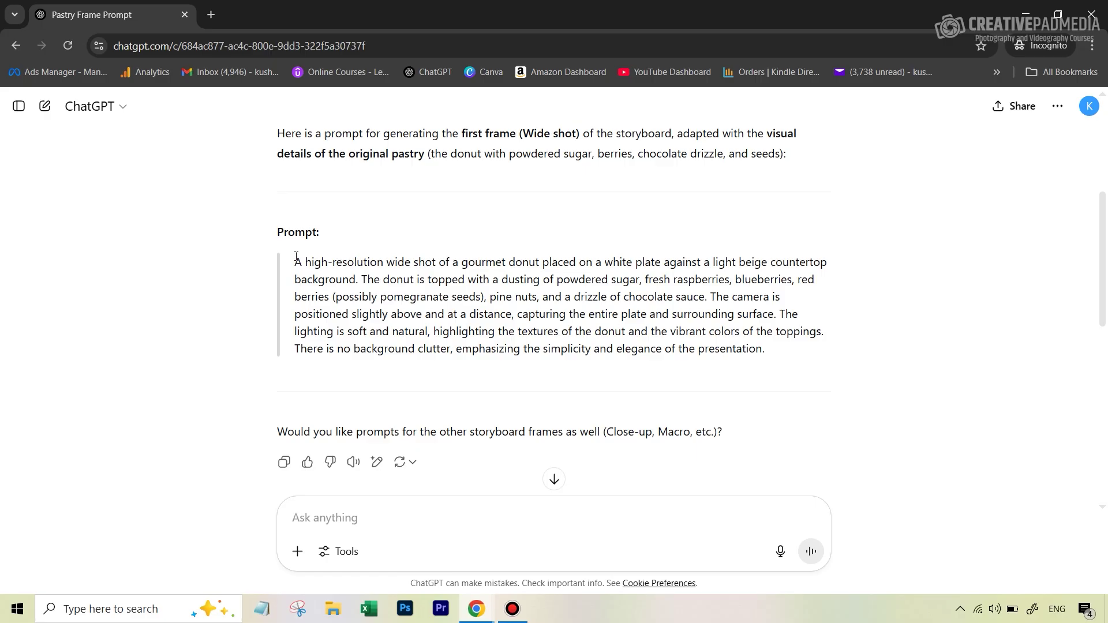
pyautogui.scroll(5, 789, 168)
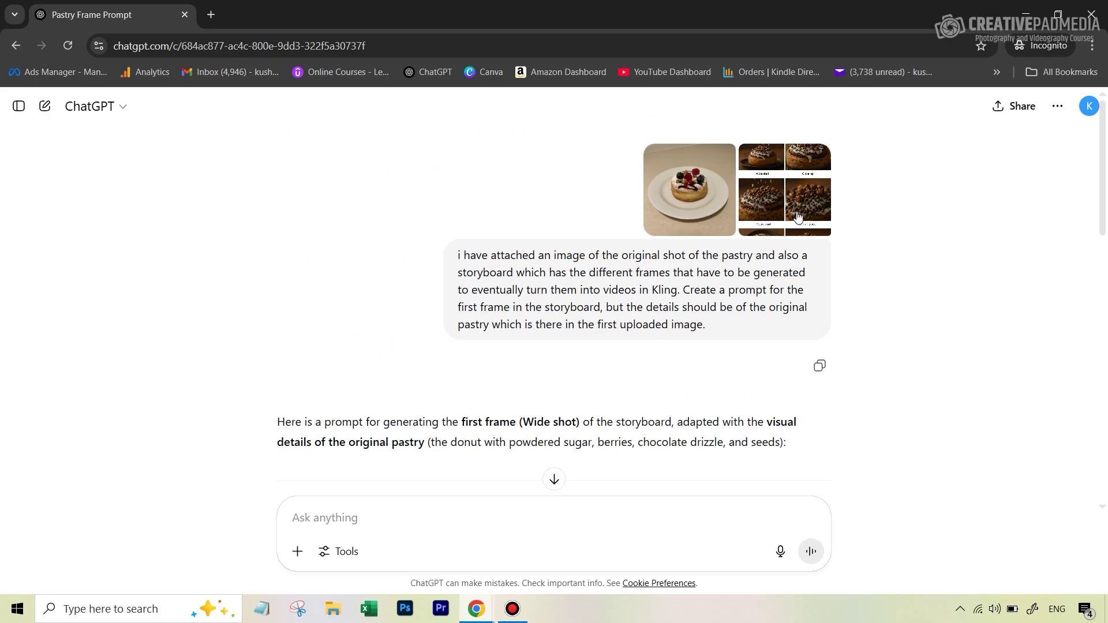
pyautogui.scroll(-5, 791, 225)
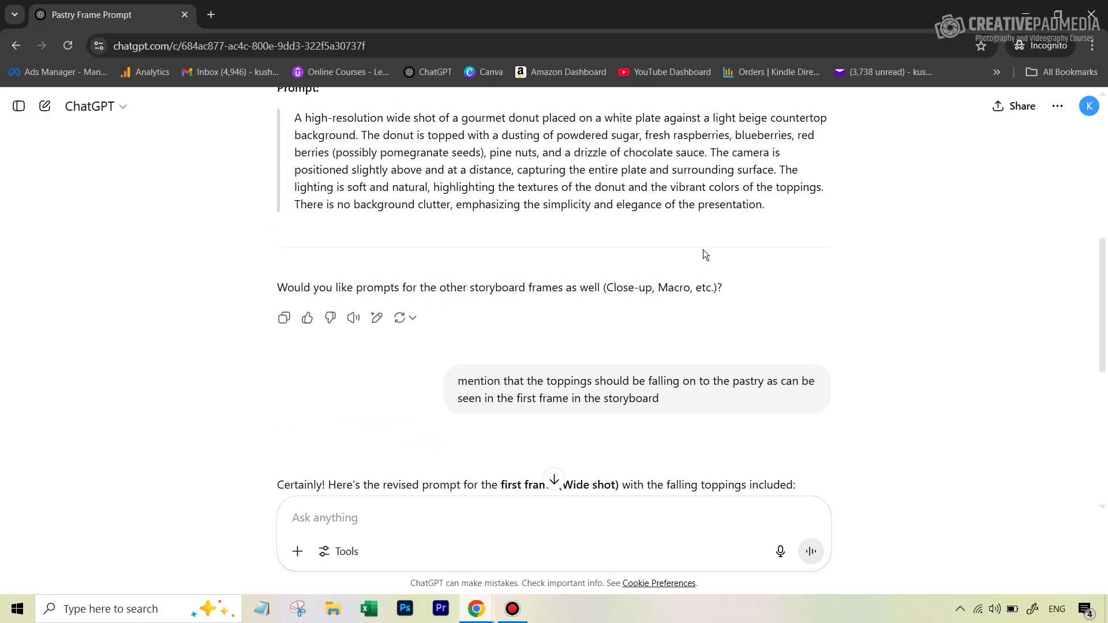
pyautogui.scroll(1, 329, 185)
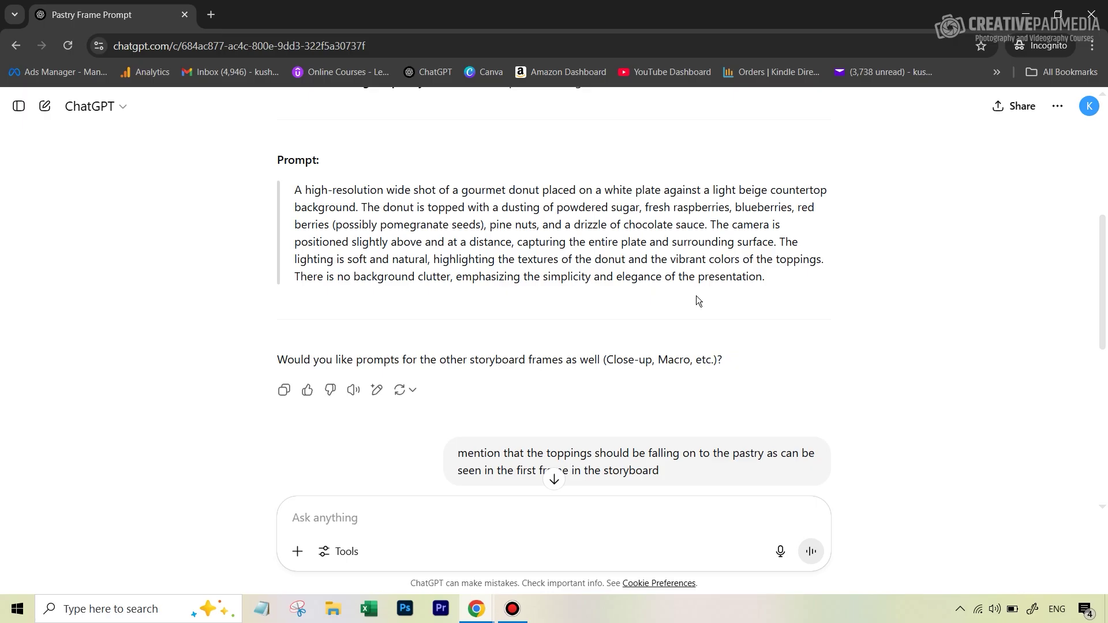
# - Check the storyboard image full-size and scroll down to the revised falling-toppings prompt
pyautogui.scroll(10, 763, 298)
pyautogui.click(785, 191)
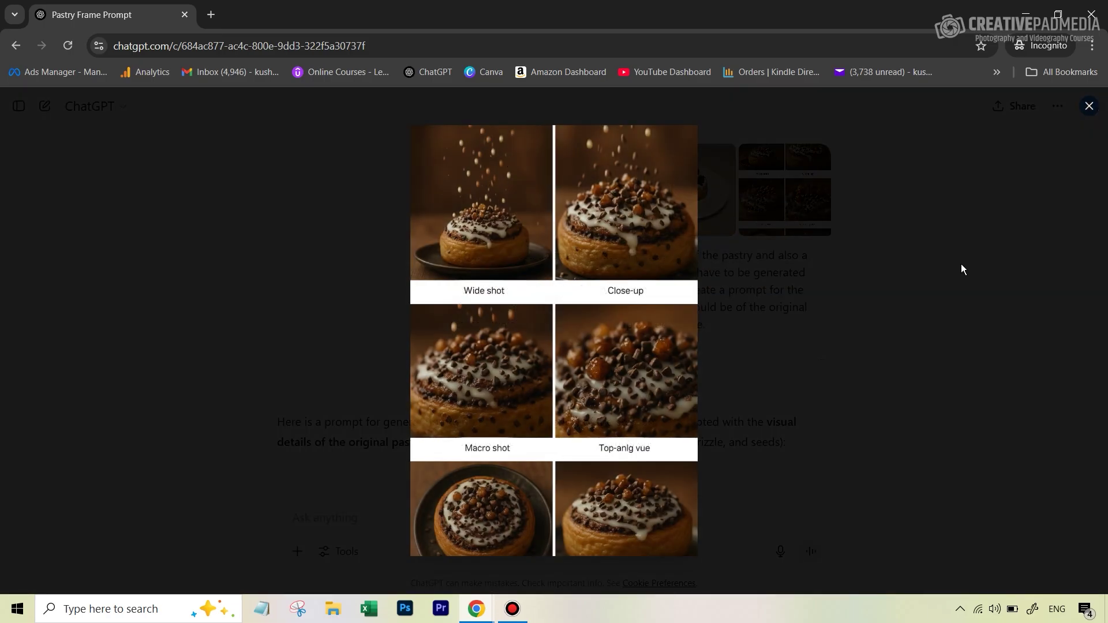
pyautogui.click(949, 244)
pyautogui.scroll(-5, 669, 336)
pyautogui.scroll(-5, 670, 336)
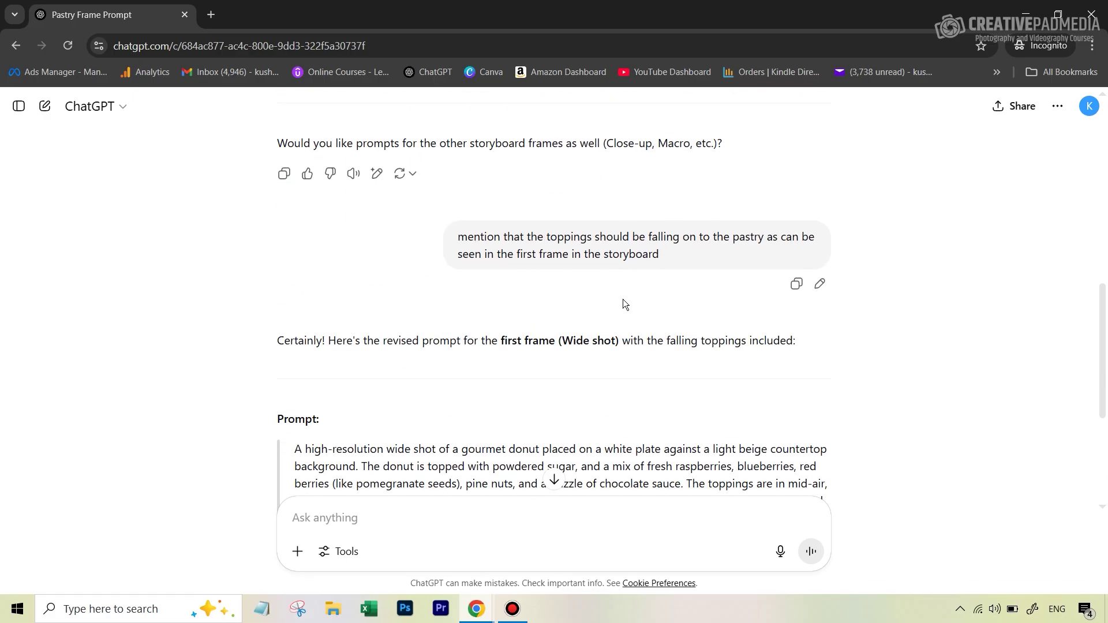
pyautogui.scroll(-3, 622, 306)
# - Copy the revised wide-shot prompt and switch over to FLUX Playground
pyautogui.moveTo(295, 232); pyautogui.dragTo(819, 338)
pyautogui.rightClick(749, 280)
pyautogui.click(831, 297)
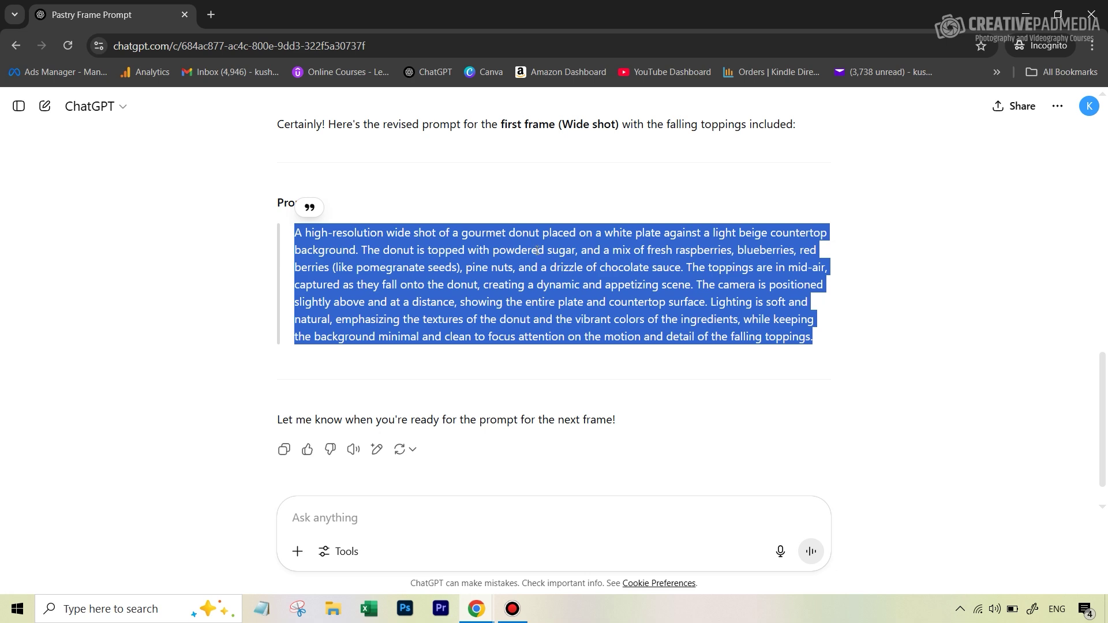
pyautogui.hotkey('alt', 'Tab')
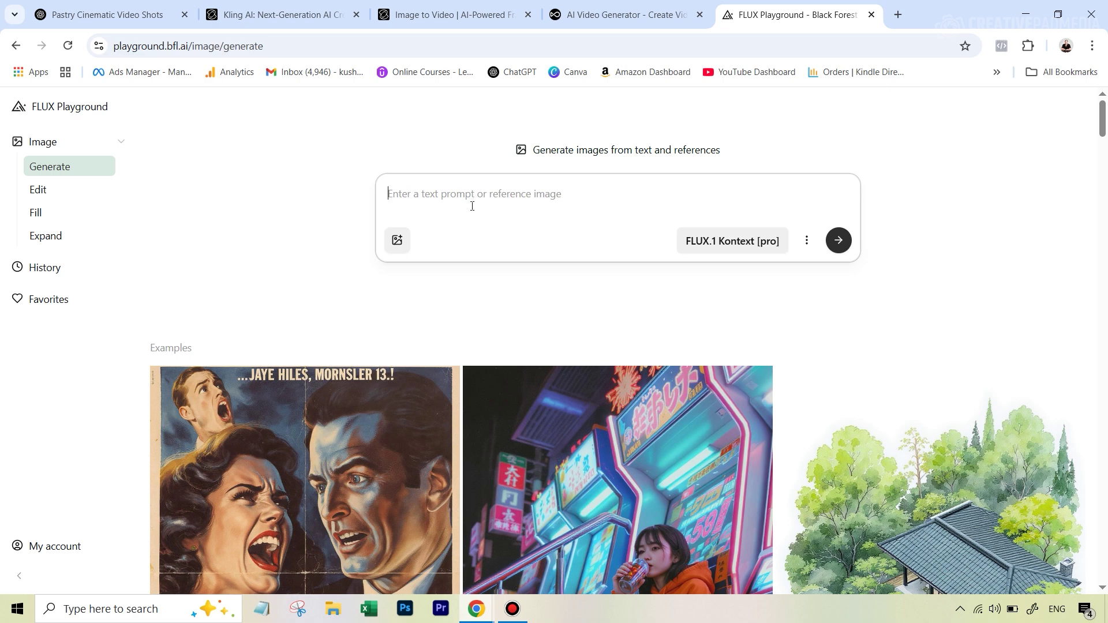
# - Generate two 9:16 donut images from the pasted prompt, using the donut photo as reference
pyautogui.hotkey('ctrl', 'v')
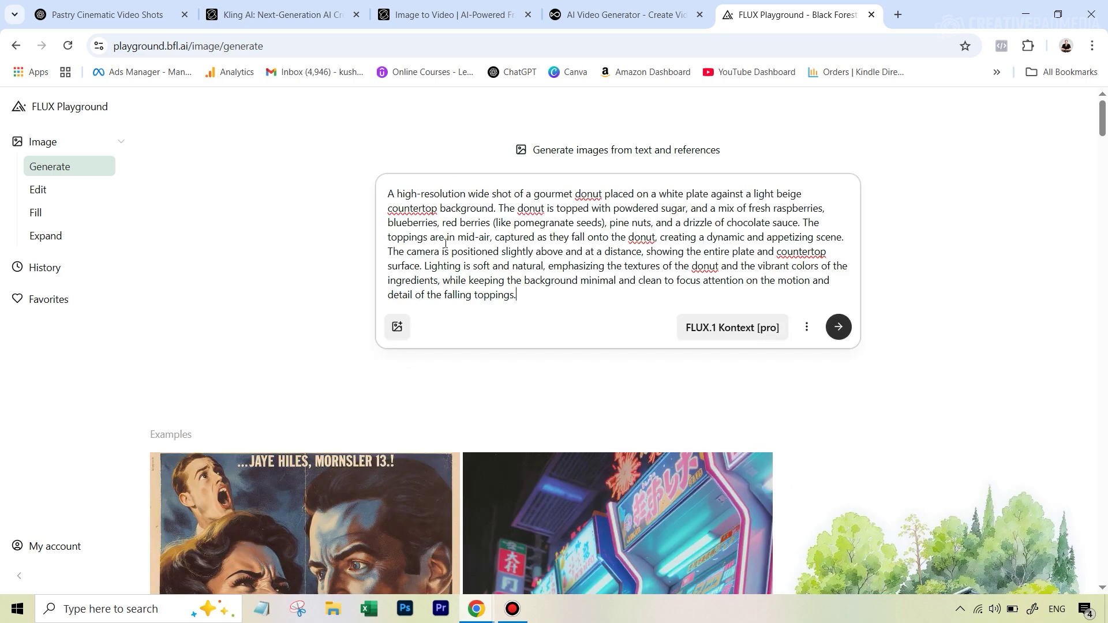
pyautogui.click(401, 338)
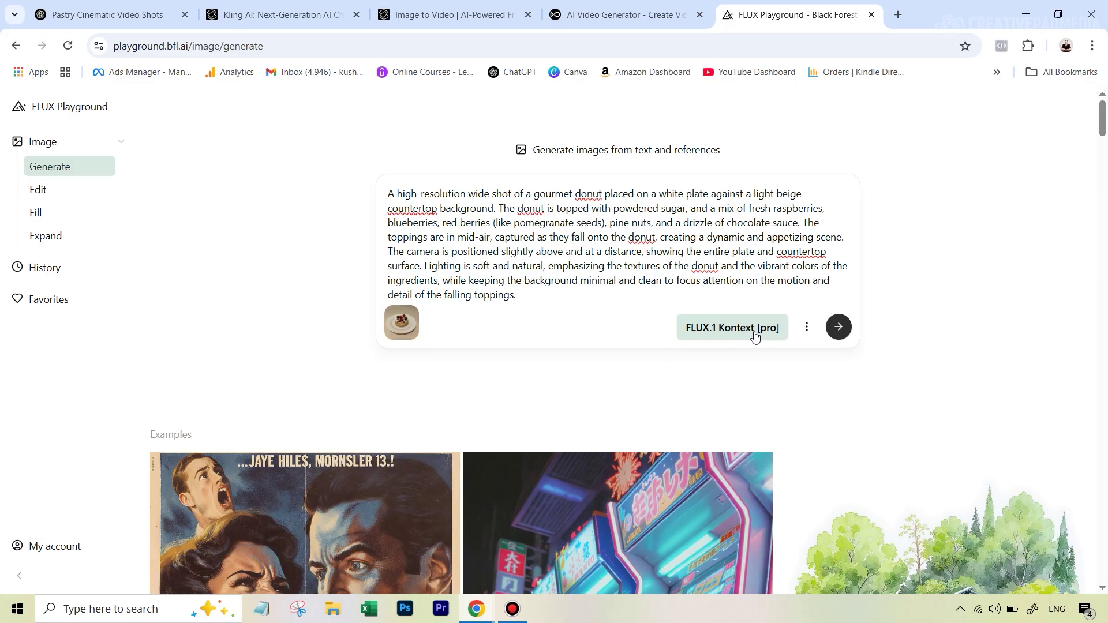
pyautogui.click(808, 328)
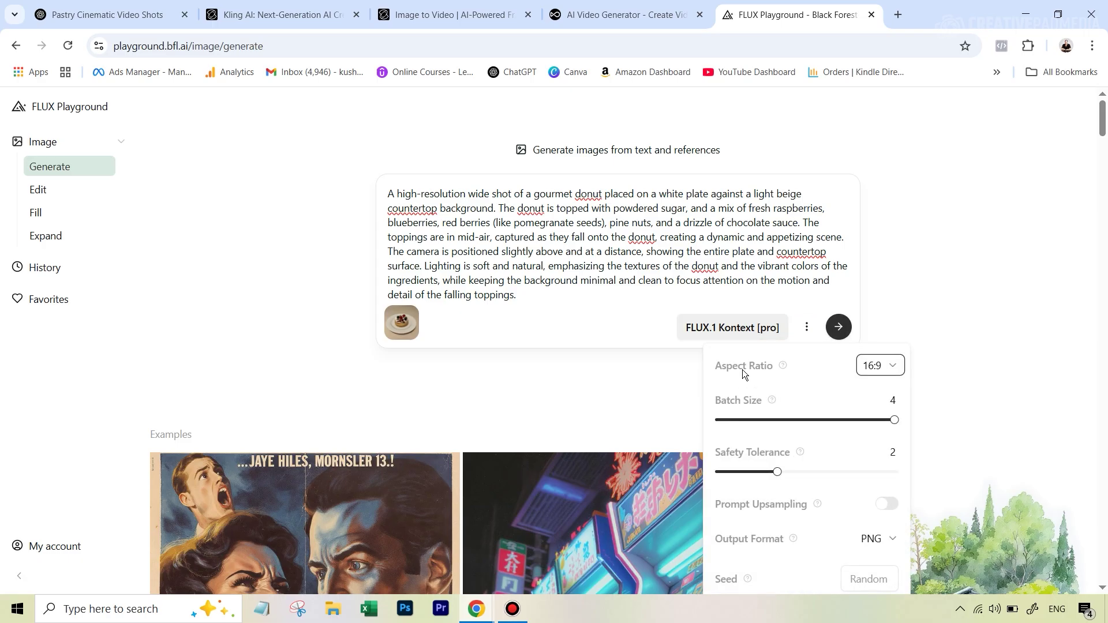
pyautogui.click(881, 368)
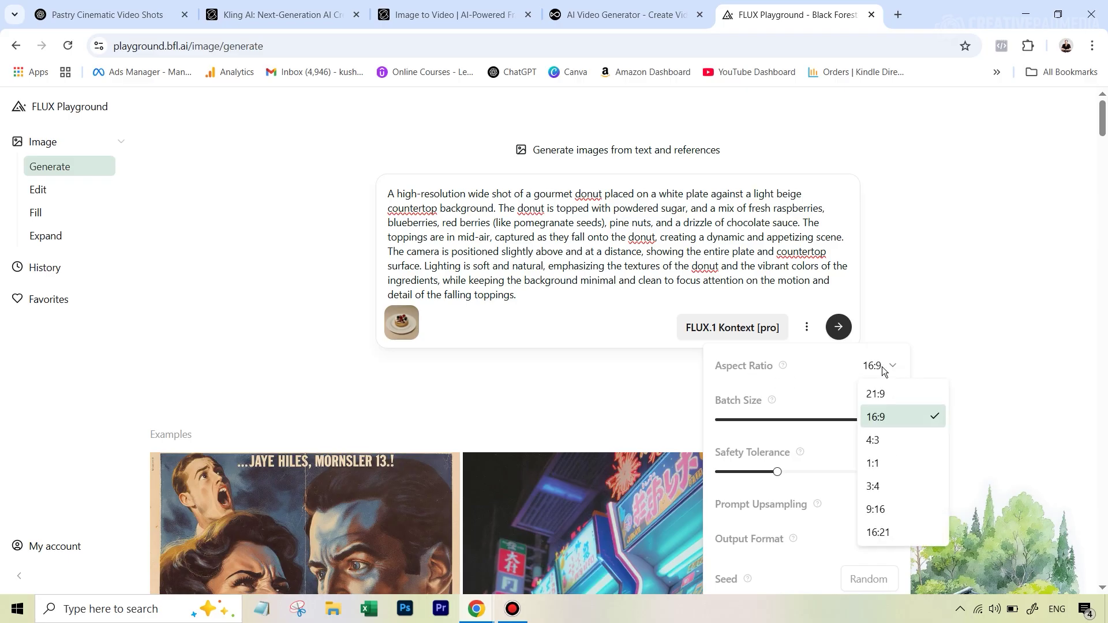
pyautogui.click(888, 510)
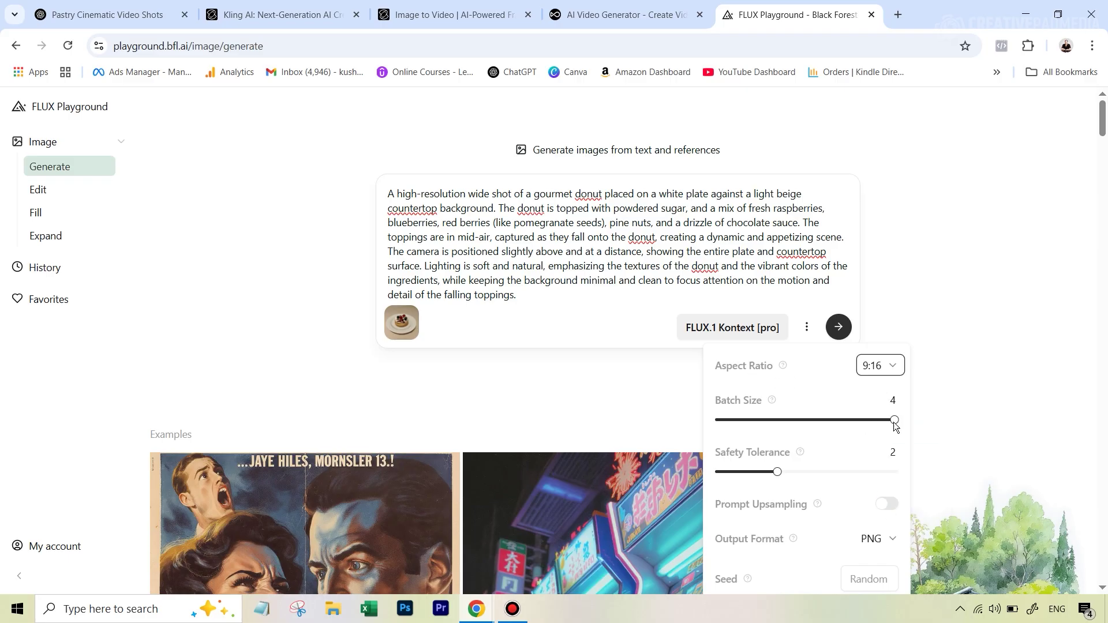
pyautogui.click(803, 420)
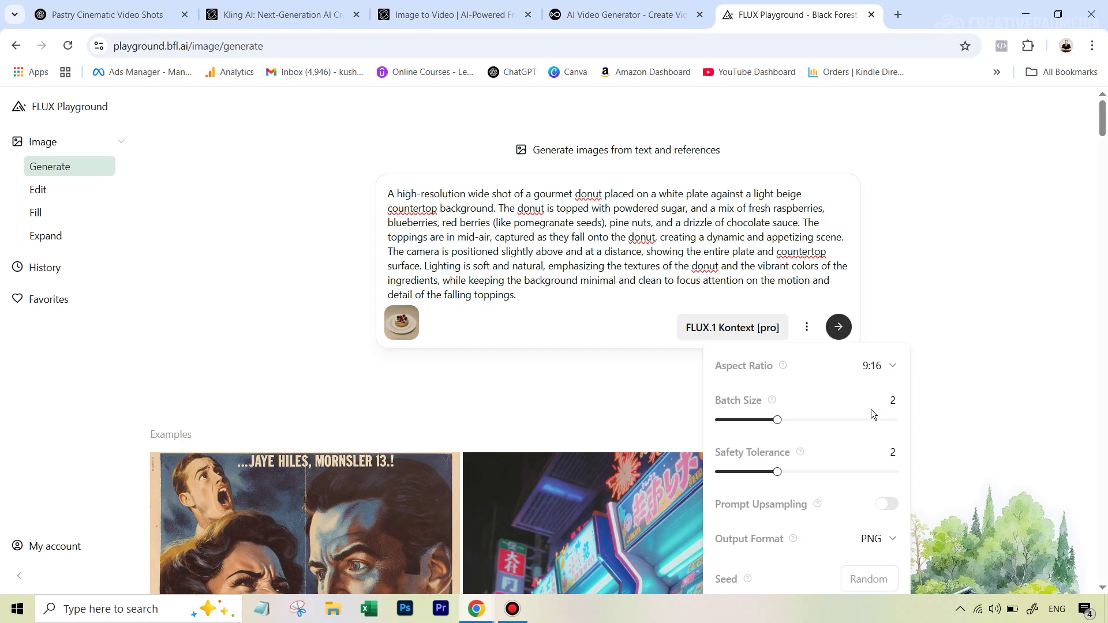
pyautogui.scroll(-1, 836, 459)
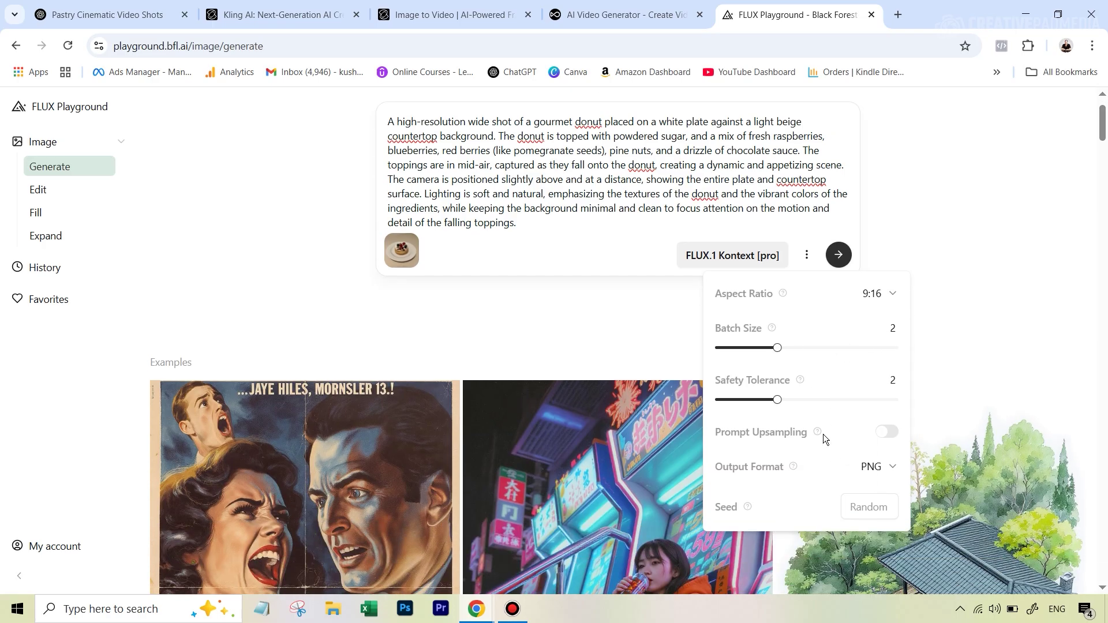
pyautogui.click(839, 254)
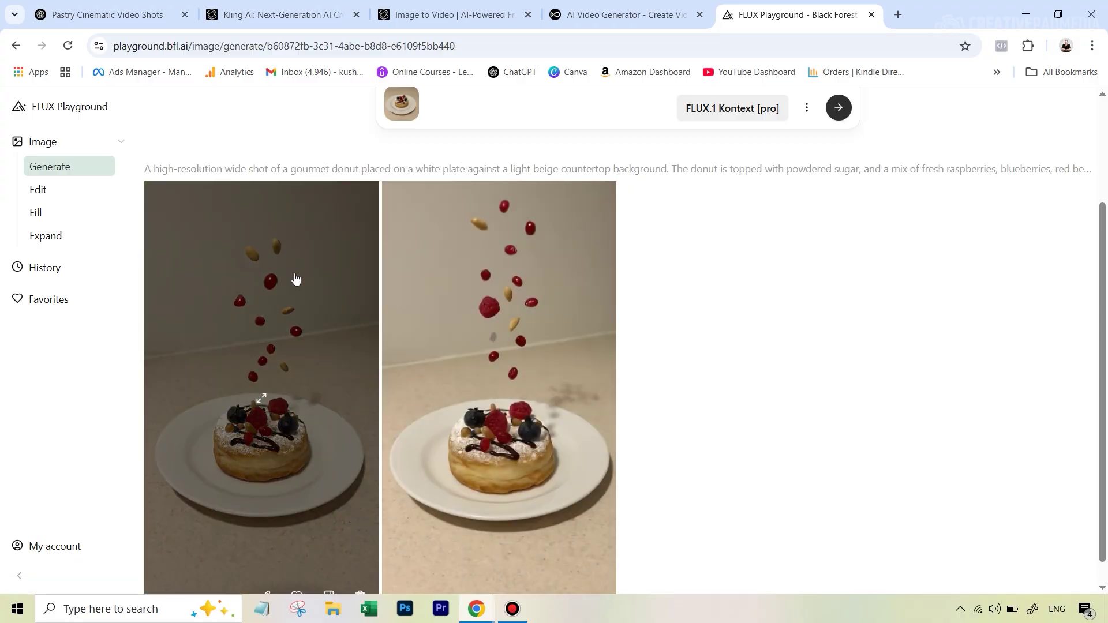
# - Edit the left result with batch size 1 and the prompt 'make it darker and more cinematic'
pyautogui.click(295, 278)
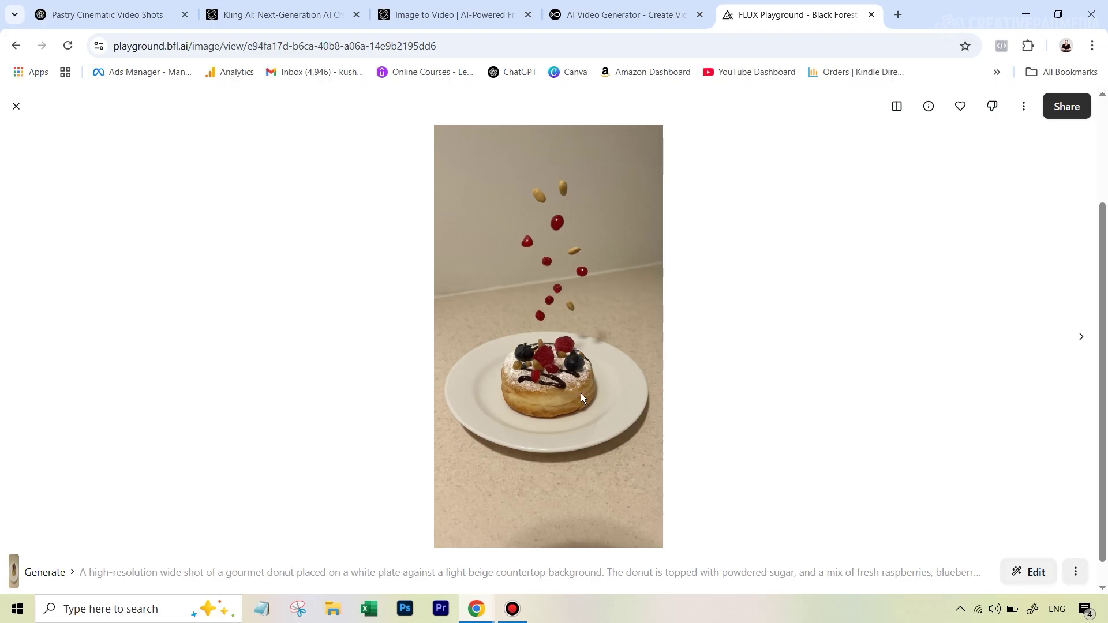
pyautogui.click(1027, 576)
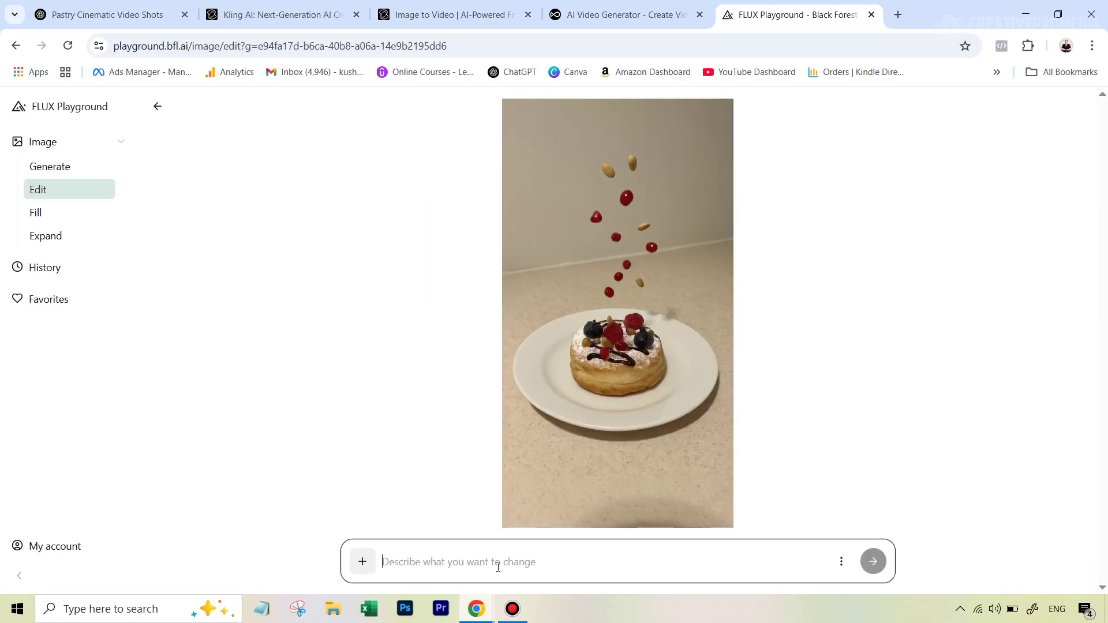
pyautogui.click(842, 563)
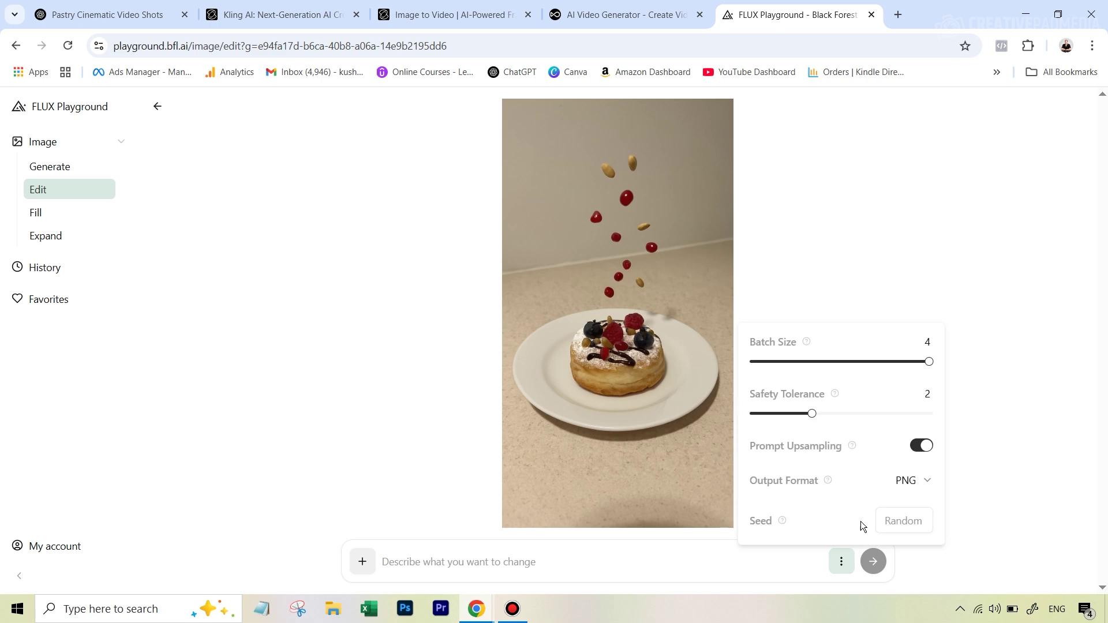
pyautogui.click(752, 364)
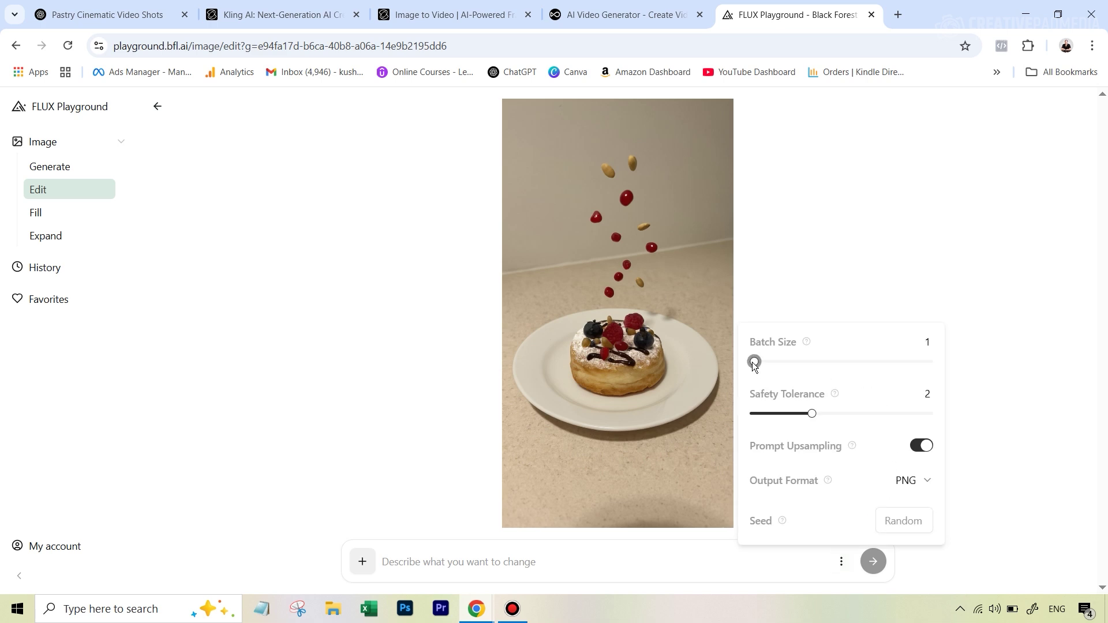
pyautogui.click(494, 563)
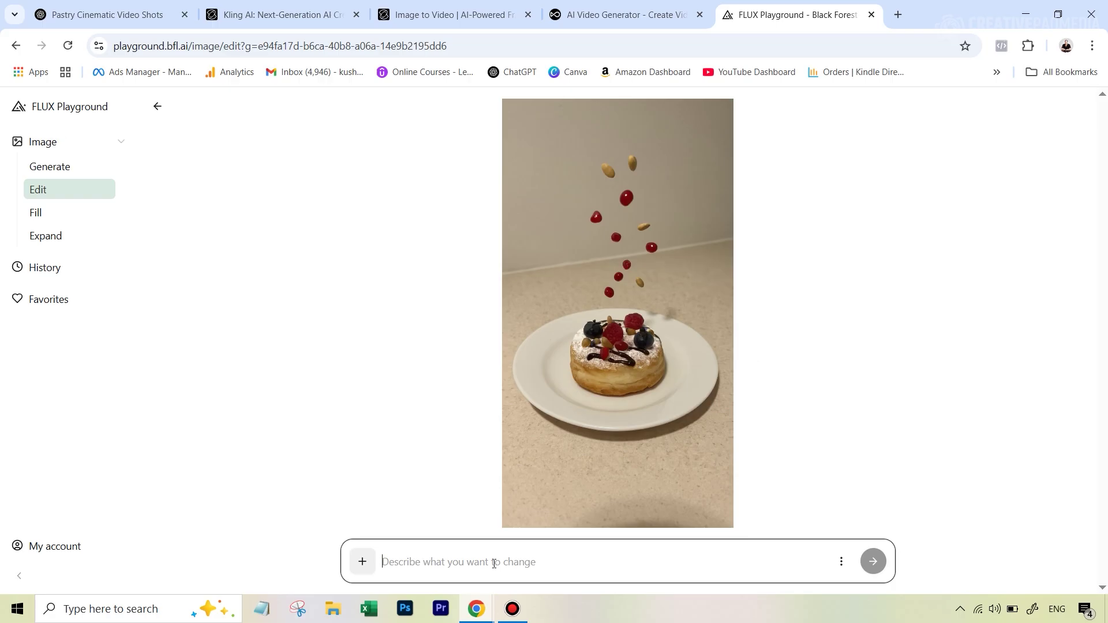
pyautogui.write('make it')
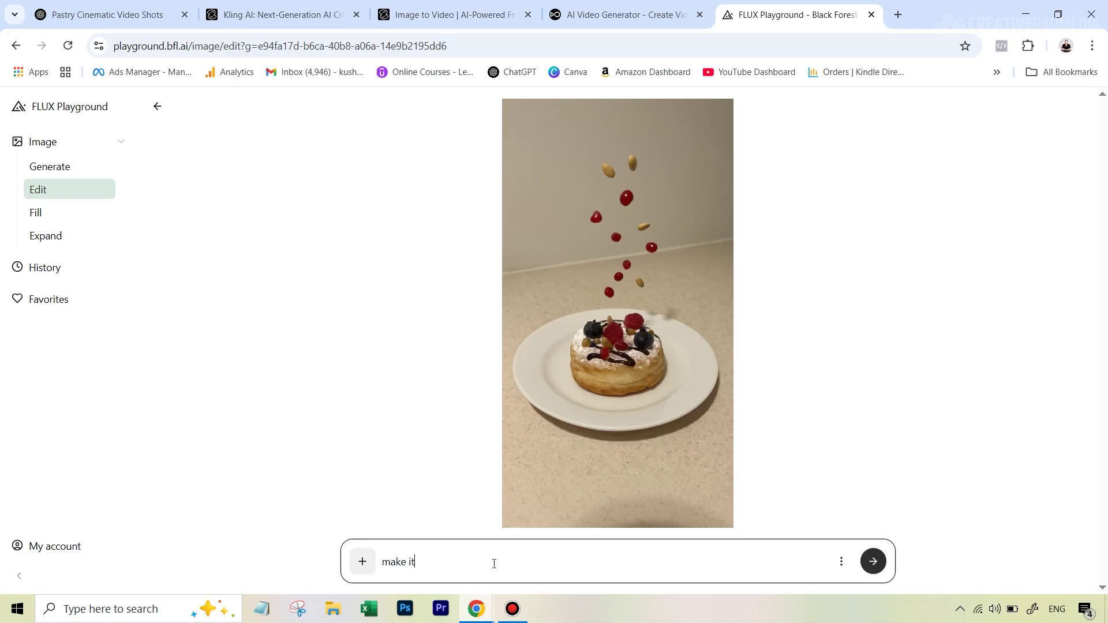
pyautogui.write(' darker and more cinematic')
pyautogui.click(873, 562)
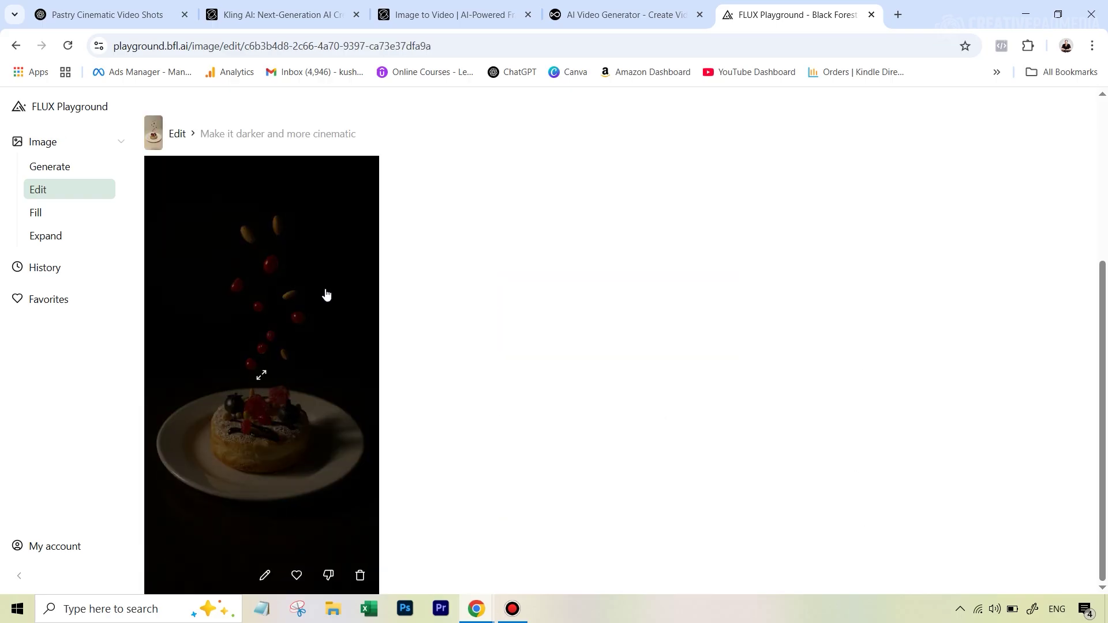
# - Review the darker result full-size, then load the sugar-powder version into the Edit page
pyautogui.click(326, 272)
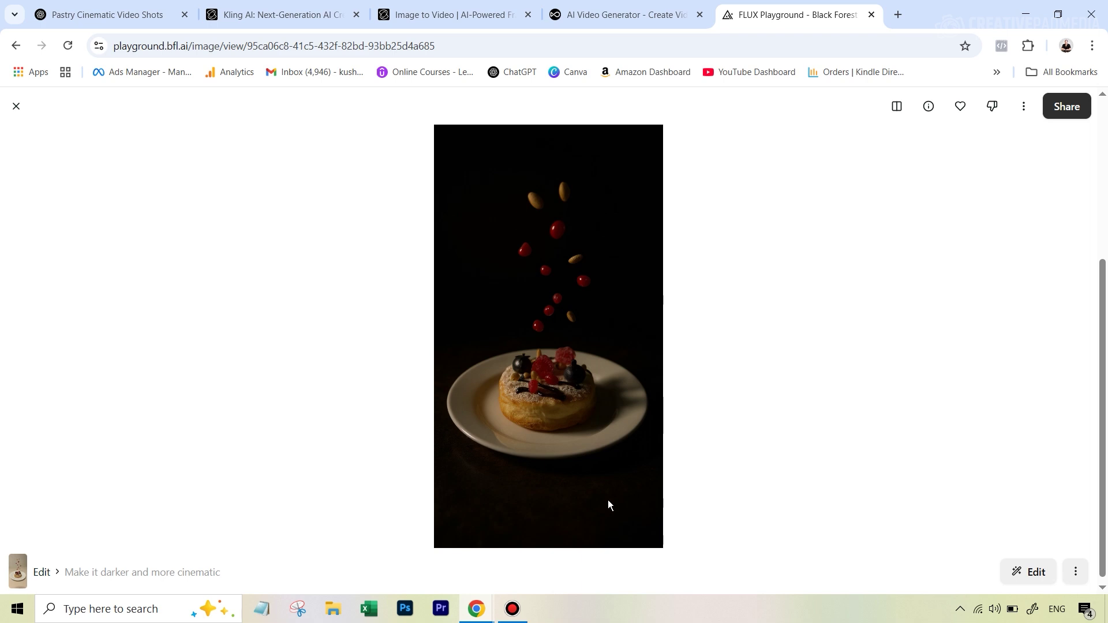
pyautogui.click(16, 106)
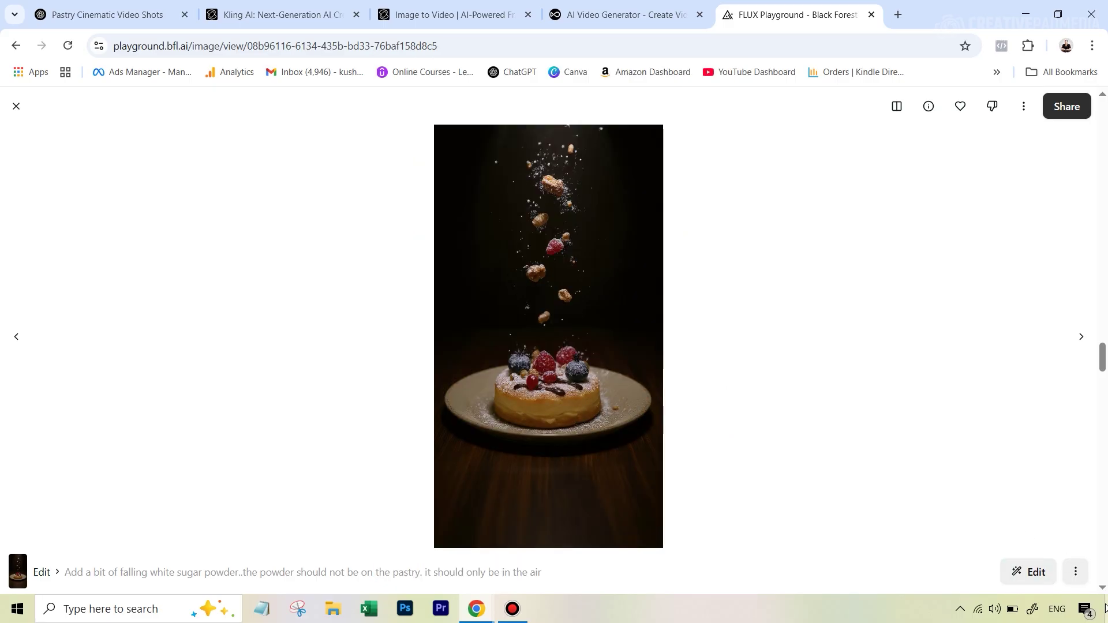
pyautogui.click(1022, 570)
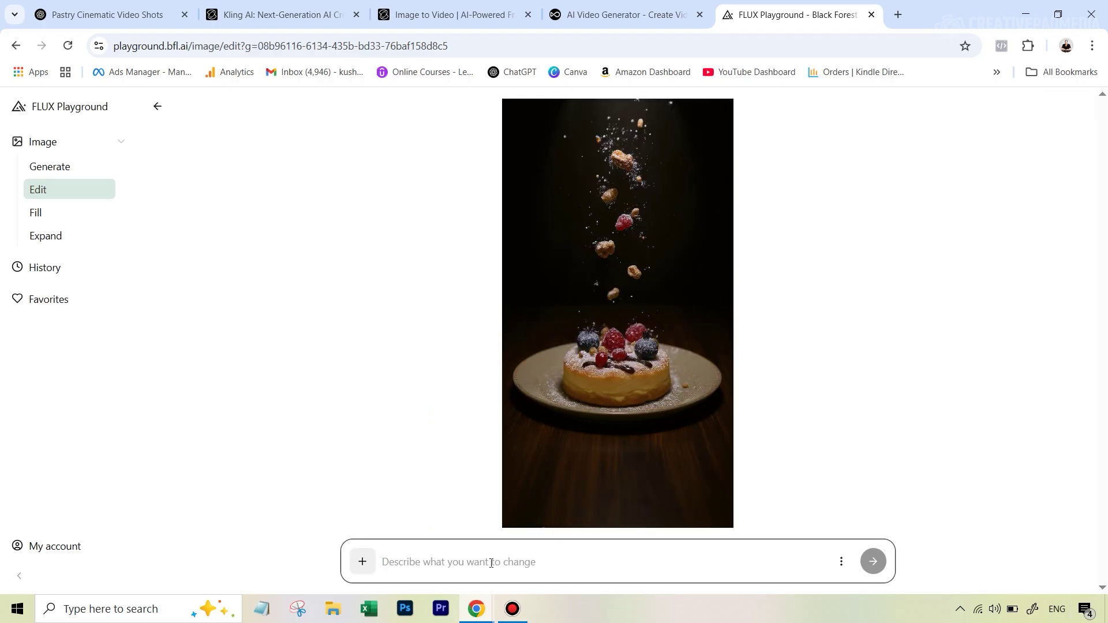
# - Request a single 'zoom more into the pastry' edit with batch size 1 and review the close-up
pyautogui.write('zoom morein')
pyautogui.press('BackSpace')
pyautogui.press('BackSpace')
pyautogui.write('into the pastry')
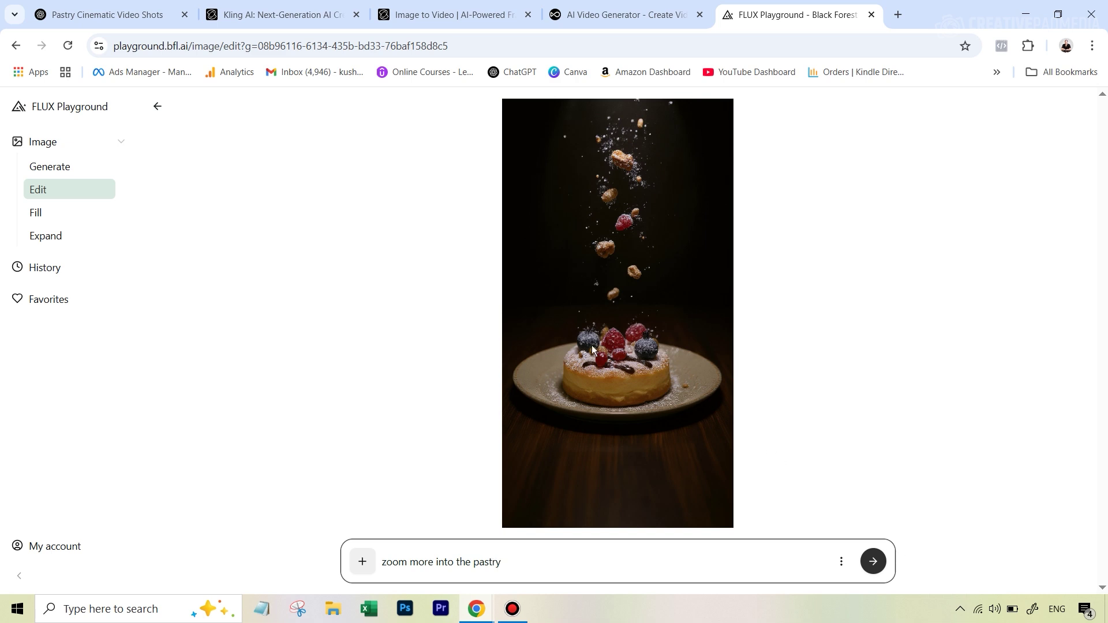
pyautogui.click(840, 561)
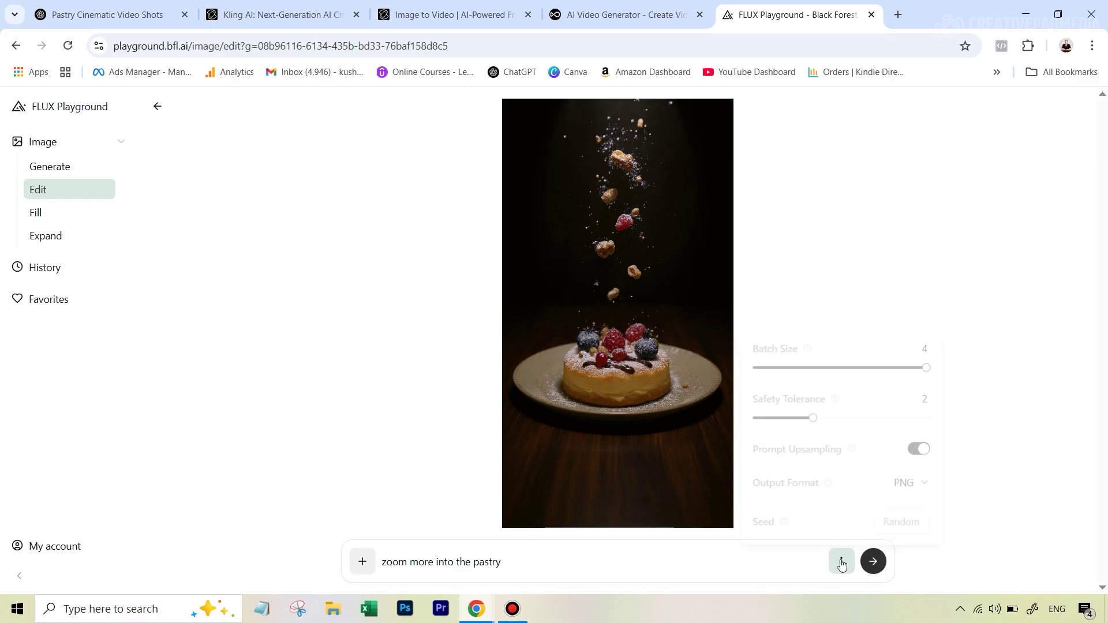
pyautogui.moveTo(929, 361); pyautogui.dragTo(774, 362)
pyautogui.click(872, 560)
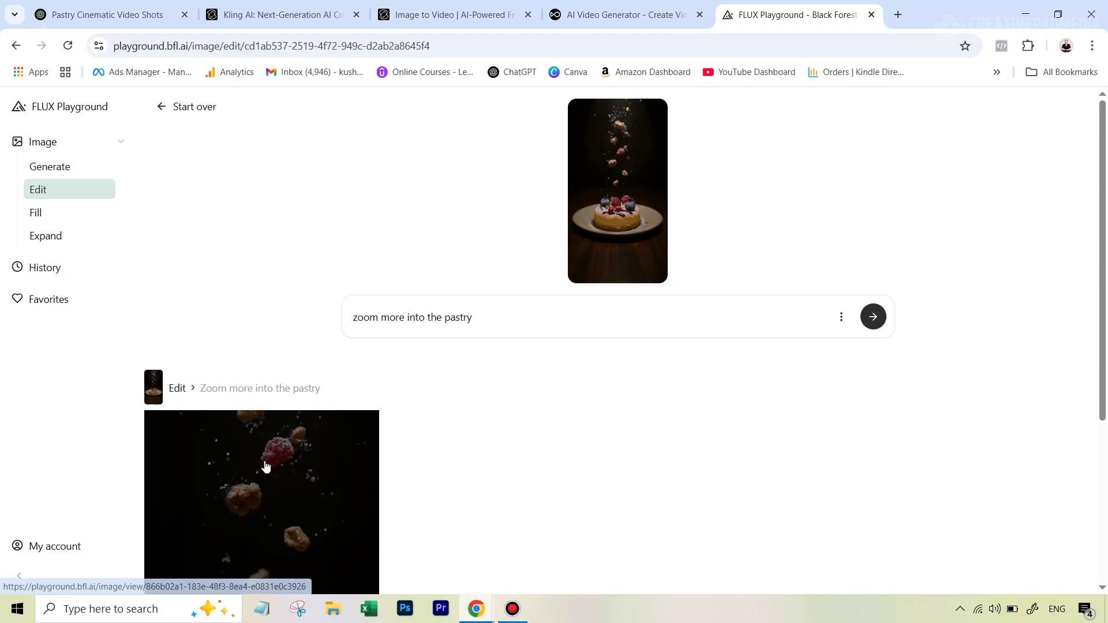
pyautogui.scroll(-3, 265, 467)
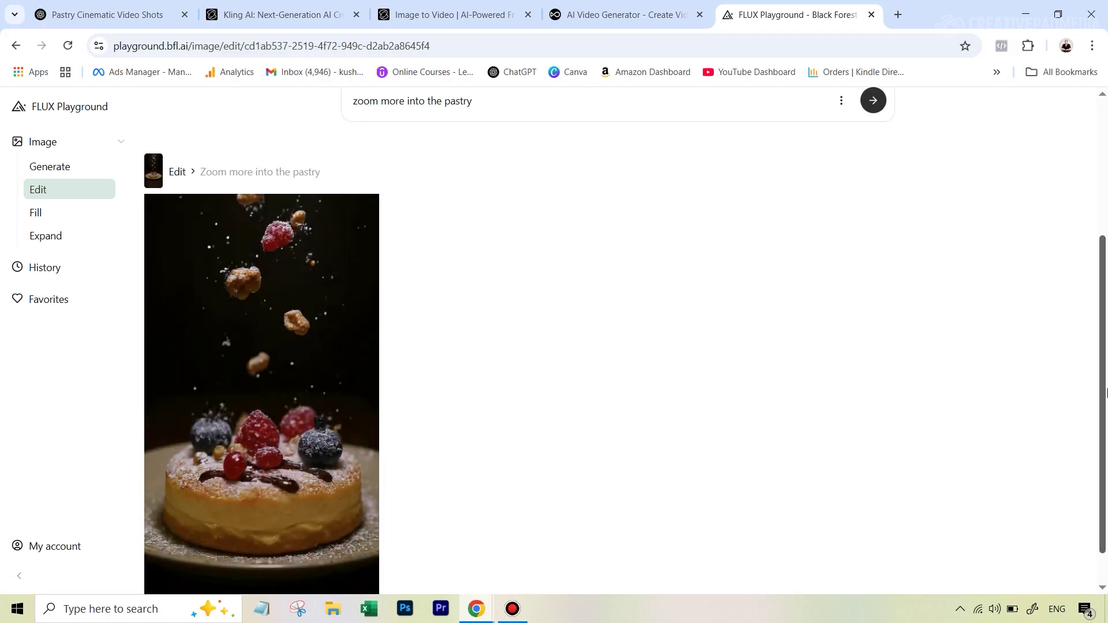
pyautogui.scroll(3, 845, 372)
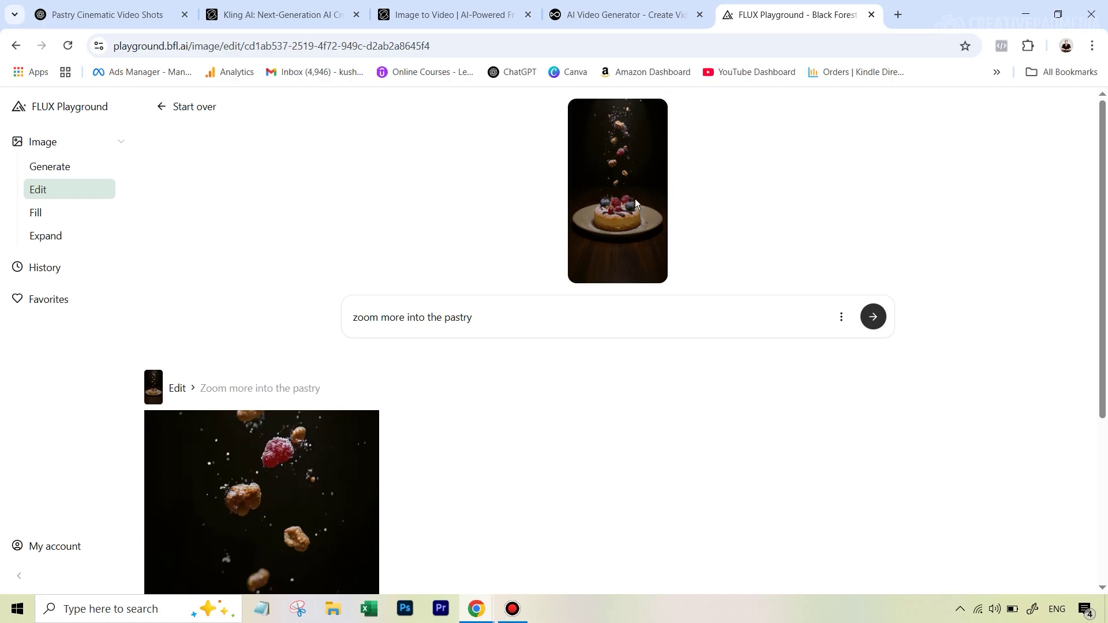
pyautogui.scroll(-3, 274, 444)
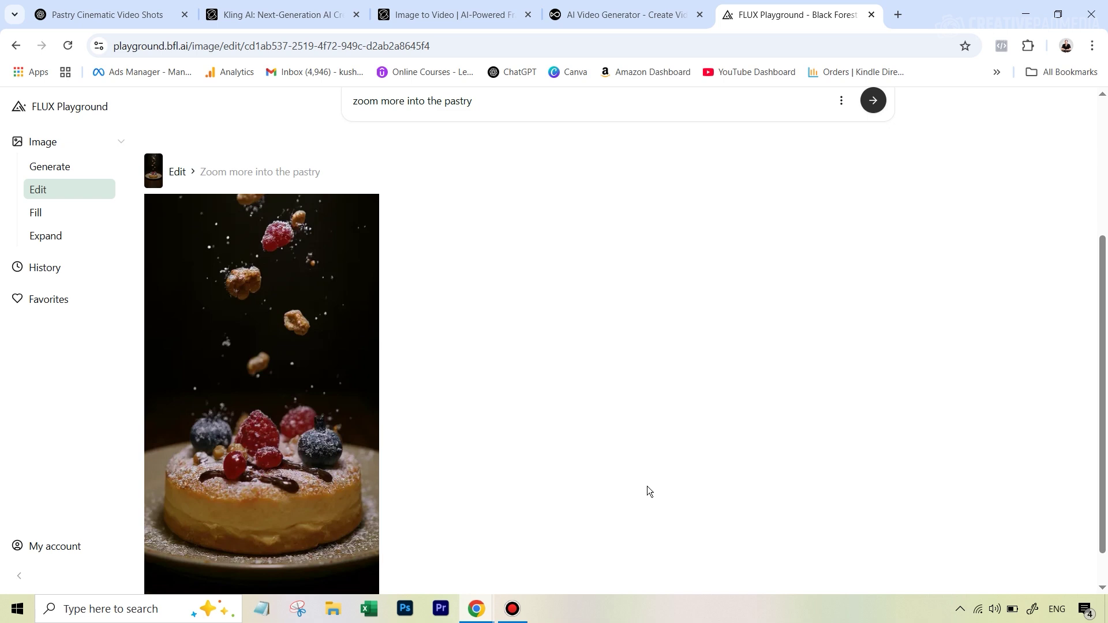
pyautogui.scroll(-1, 648, 491)
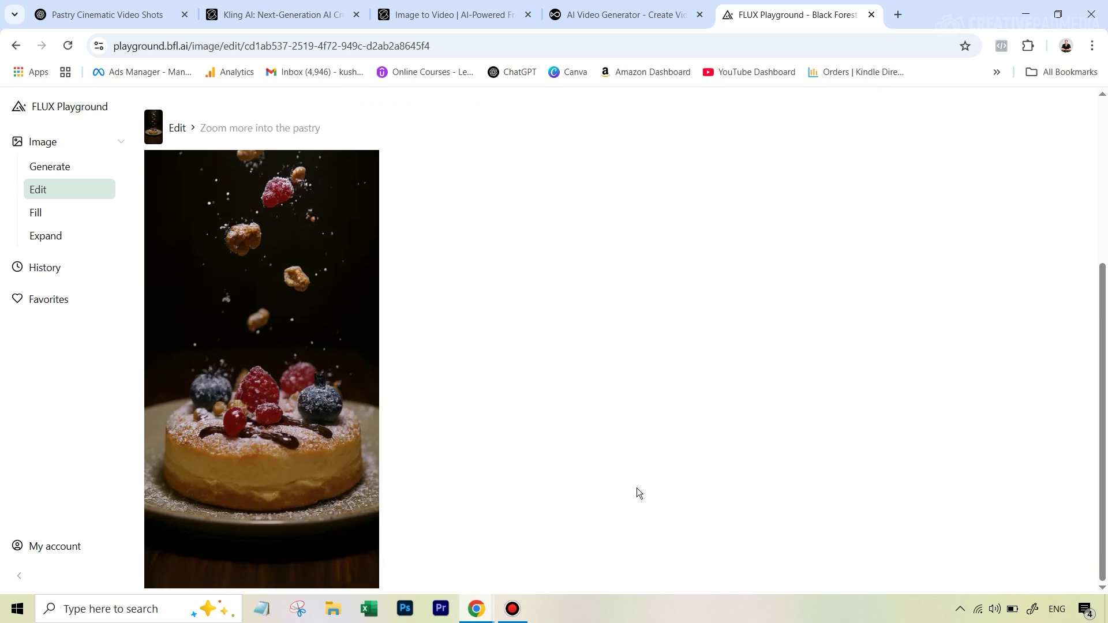
# - Submit an 'extreme macro closeup of the toppings' edit from the zoomed pastry shot
pyautogui.click(278, 320)
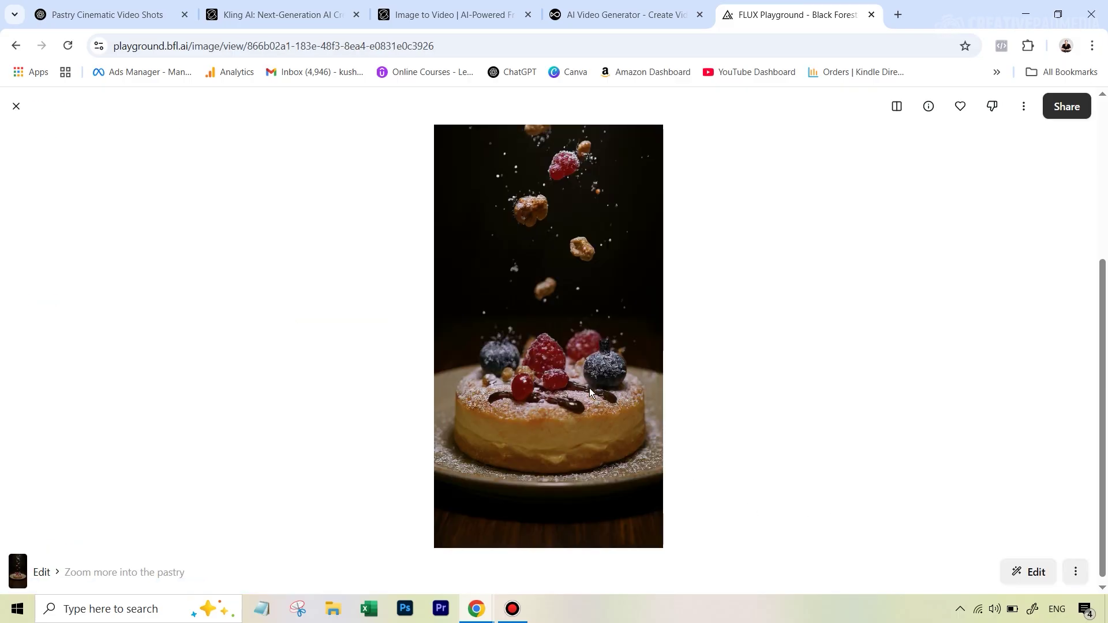
pyautogui.click(1033, 571)
pyautogui.moveTo(527, 565); pyautogui.dragTo(344, 565)
pyautogui.write('extreme macro closeup of the toppings')
pyautogui.click(841, 562)
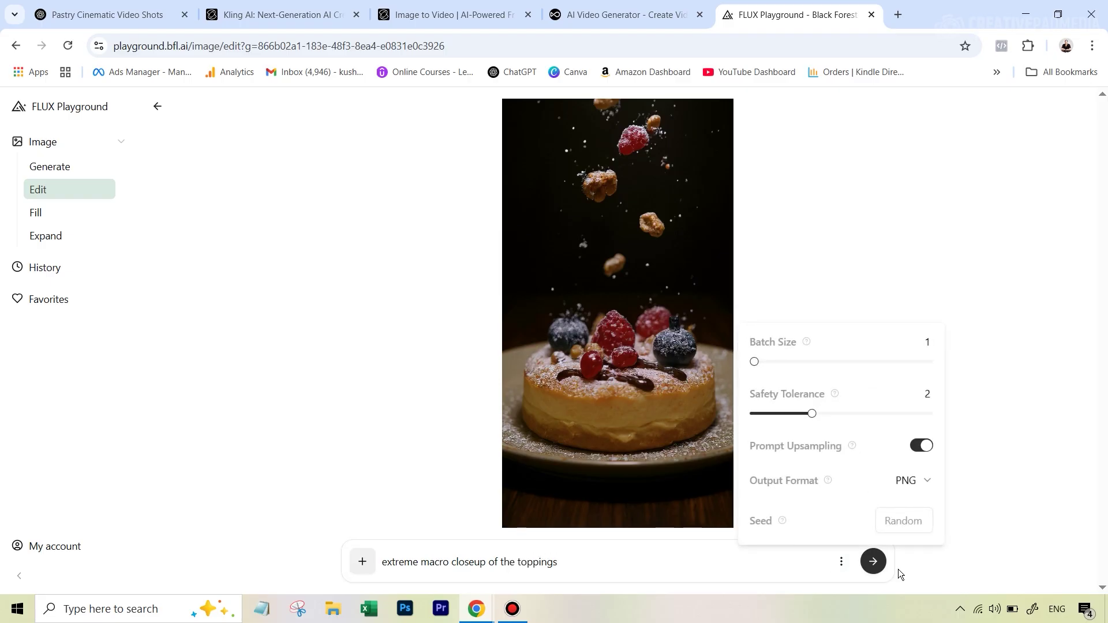
pyautogui.click(878, 564)
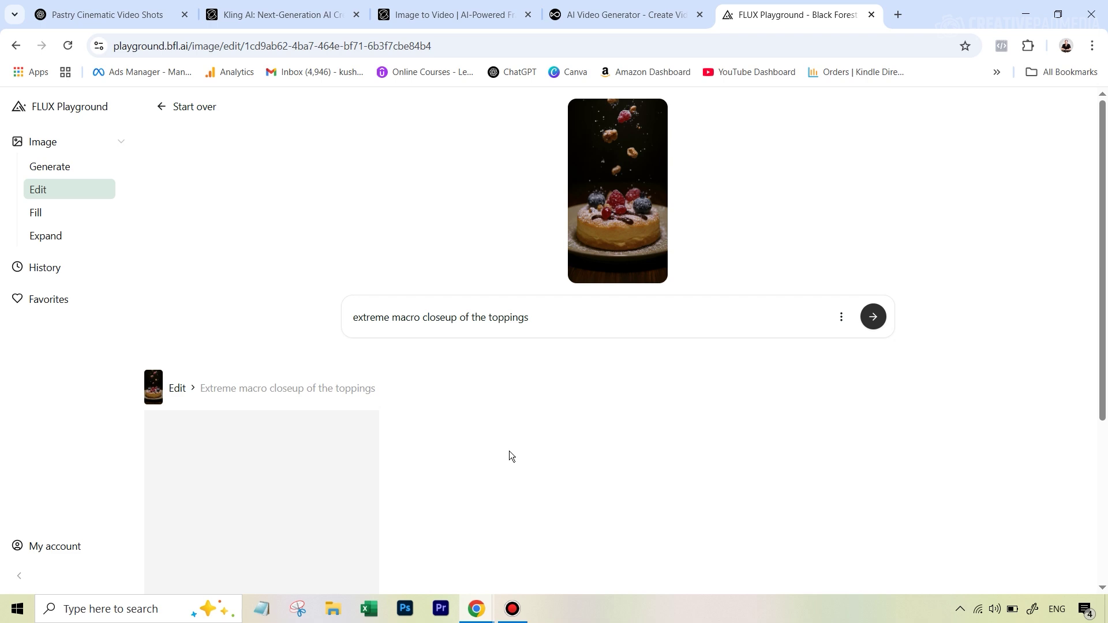
# - Scroll to wait for and review the finished macro close-up of the toppings
pyautogui.scroll(-3, 222, 462)
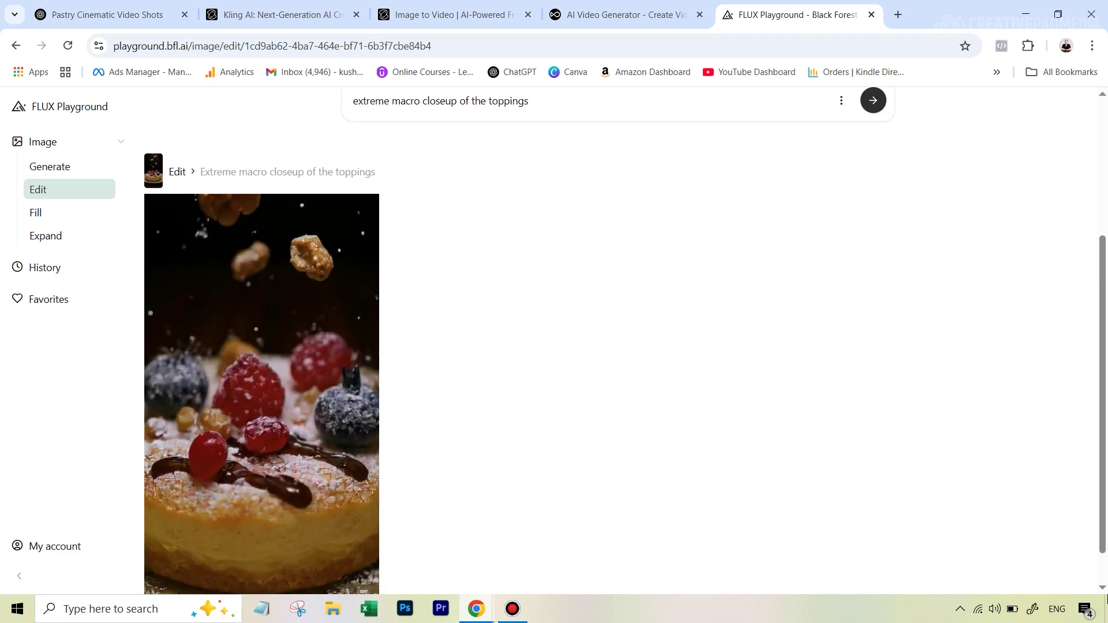
pyautogui.scroll(1, 1047, 454)
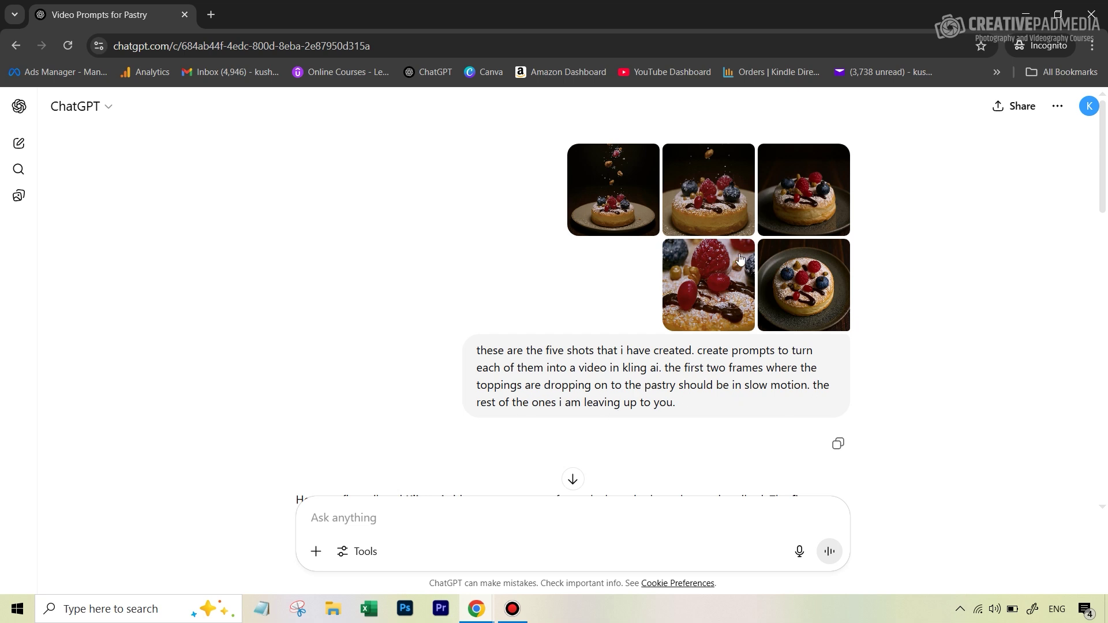
# - Skim the five Kling.ai video prompts, then bring the FLUX Playground window forward
pyautogui.scroll(-4, 632, 296)
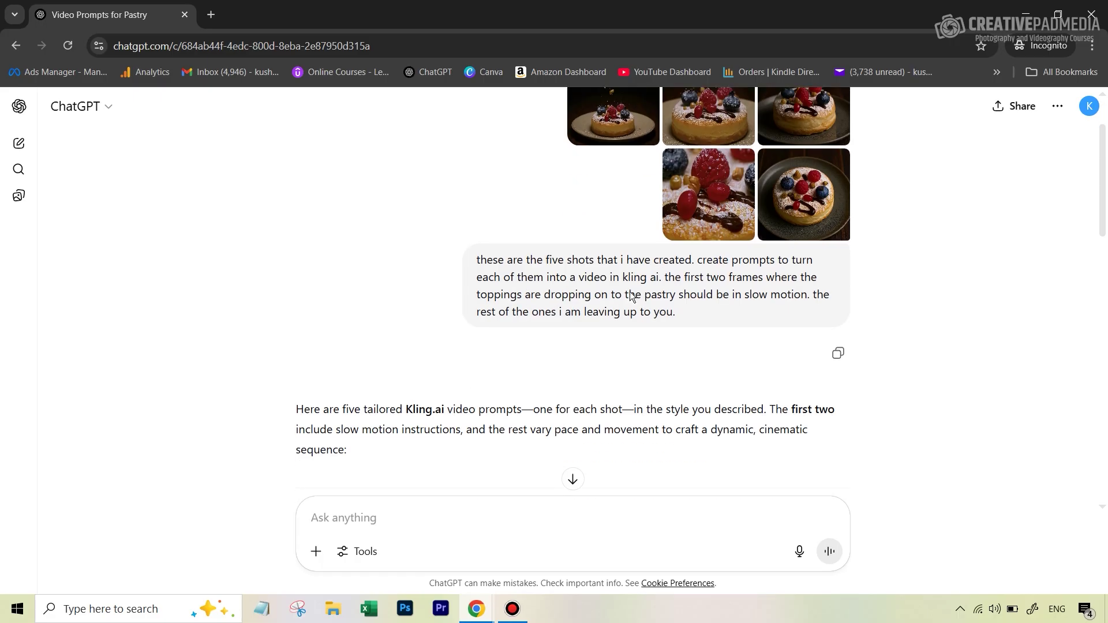
pyautogui.scroll(-2, 632, 295)
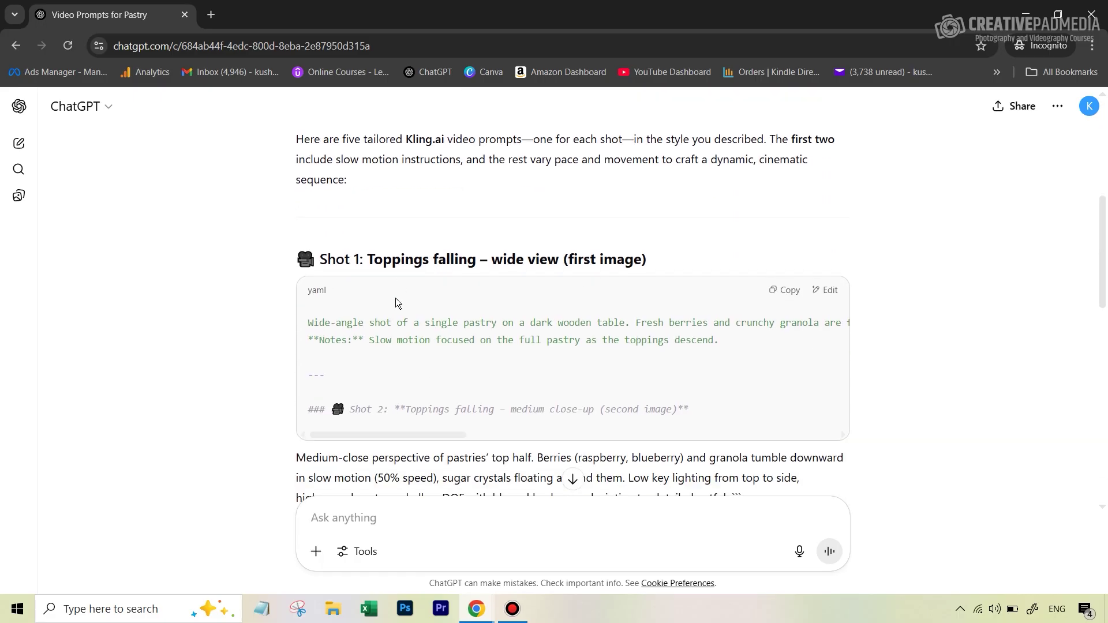
pyautogui.scroll(-6, 522, 336)
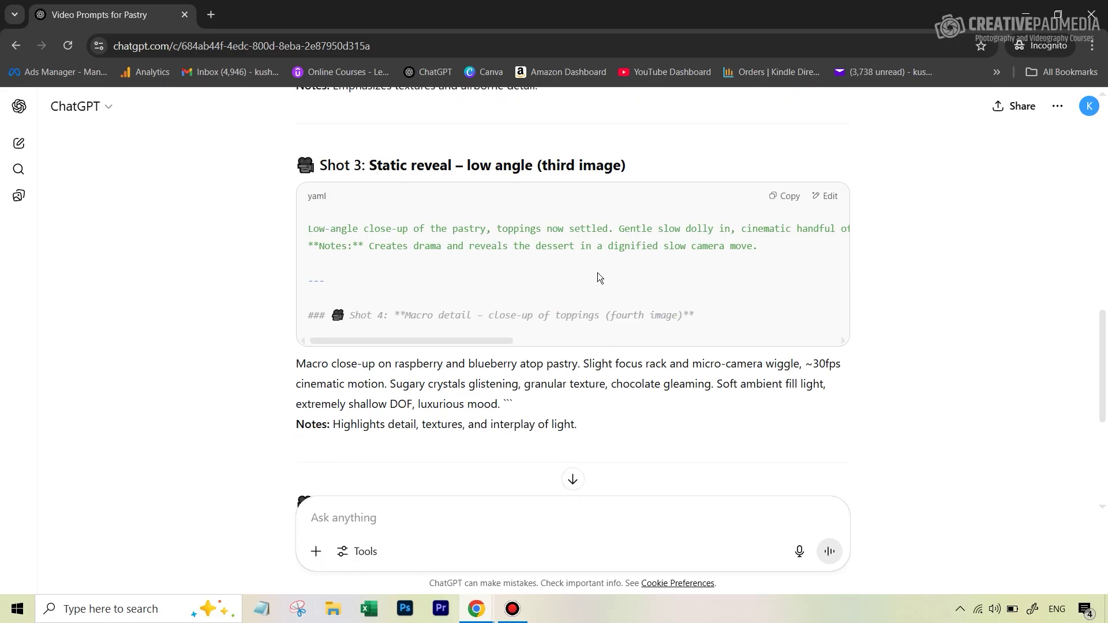
pyautogui.scroll(12, 659, 289)
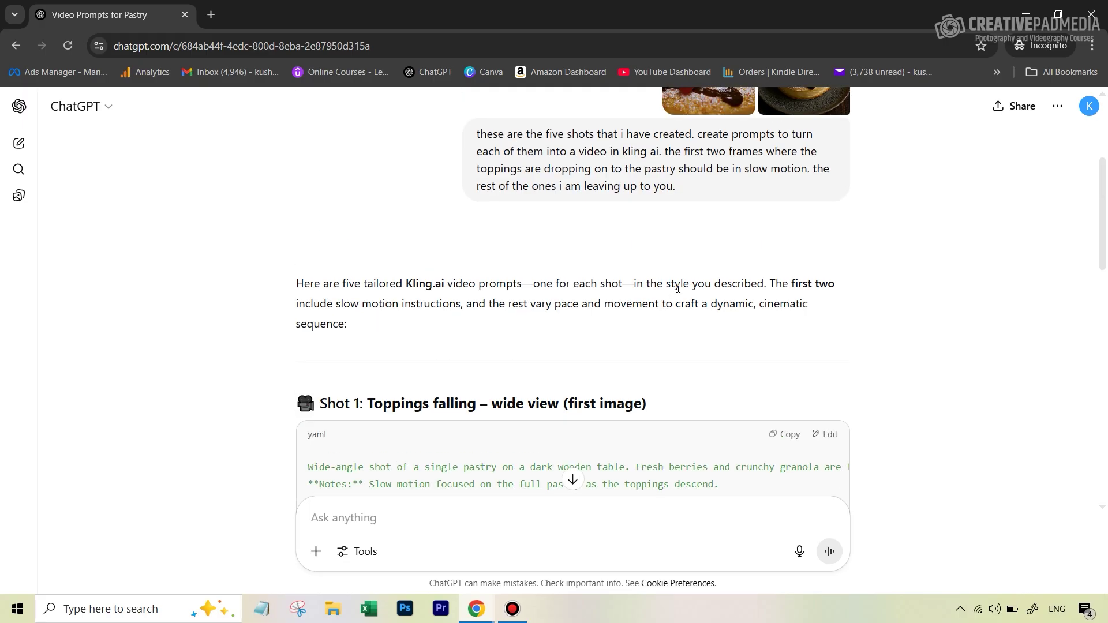
pyautogui.moveTo(476, 609)
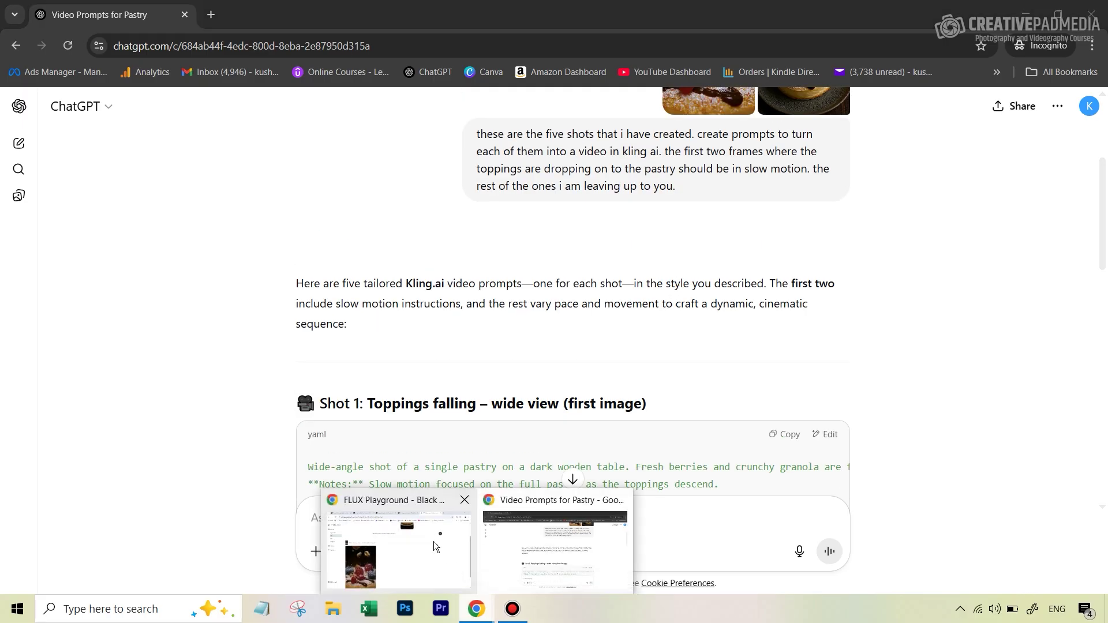
pyautogui.click(424, 540)
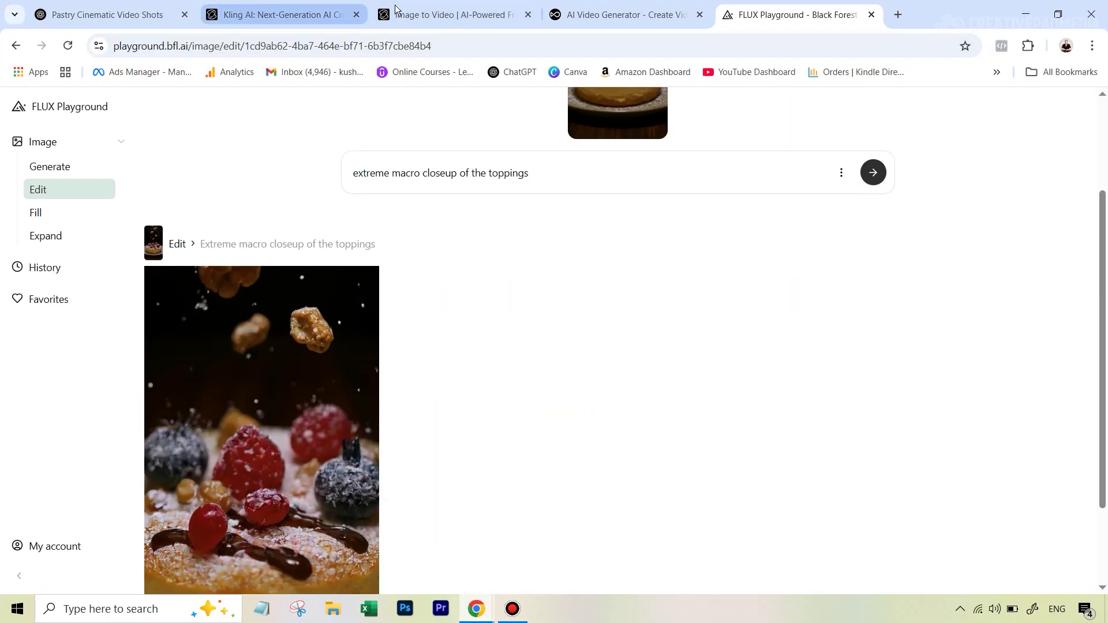
# - On Kling's Image to Video page, select the KLING 2.1 model and open the start-frame file picker
pyautogui.click(431, 12)
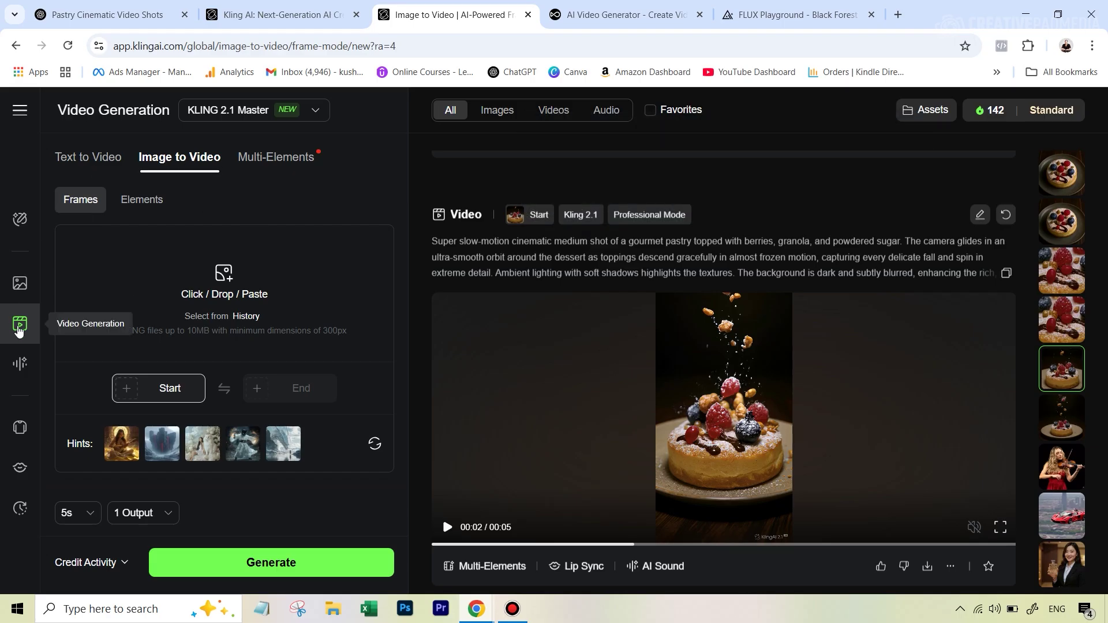
pyautogui.click(233, 118)
pyautogui.click(230, 202)
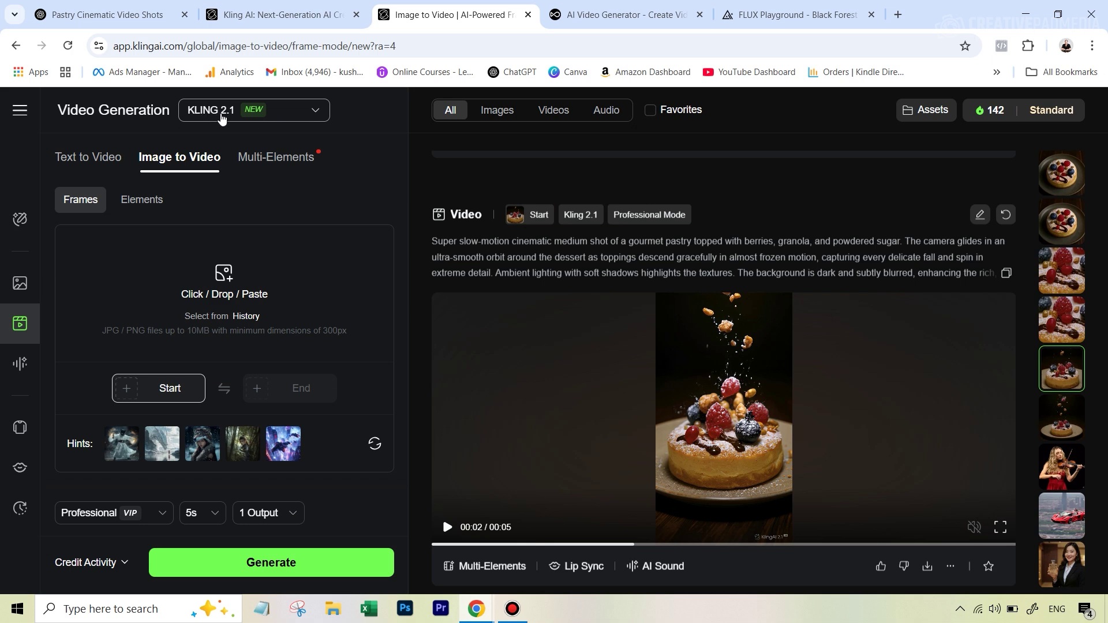
pyautogui.click(225, 118)
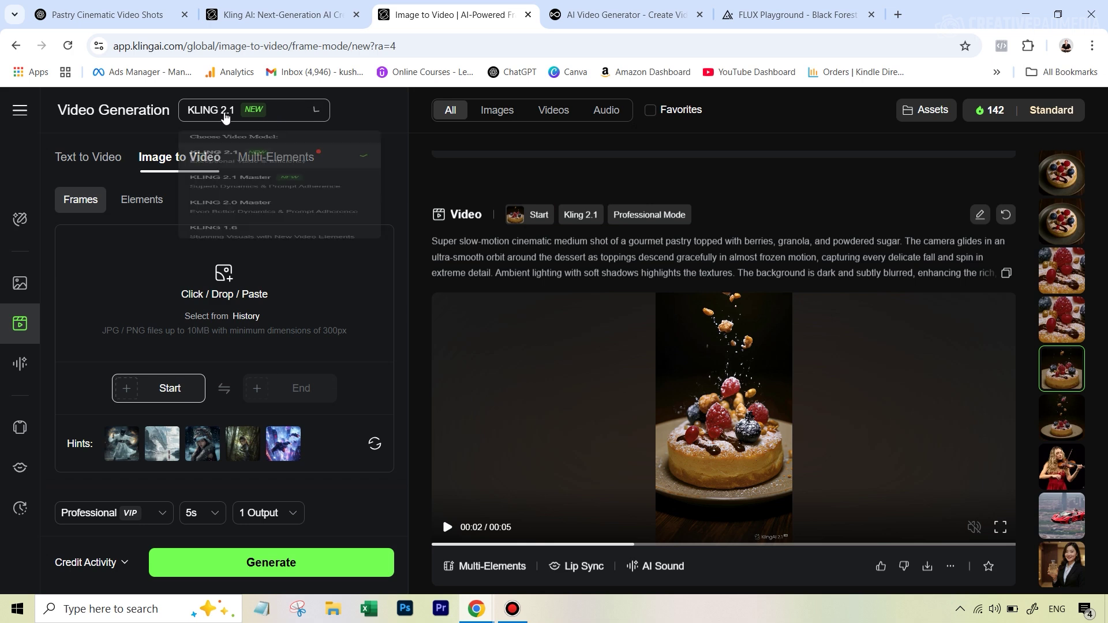
pyautogui.click(82, 266)
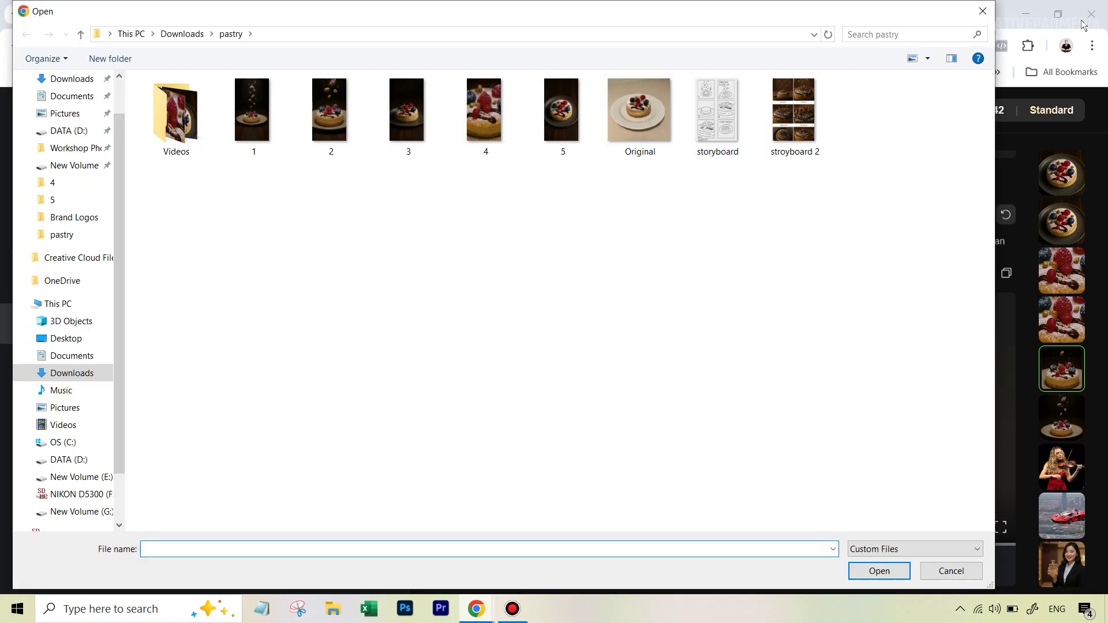
# - Dismiss the Open dialog without choosing a start frame
pyautogui.click(982, 11)
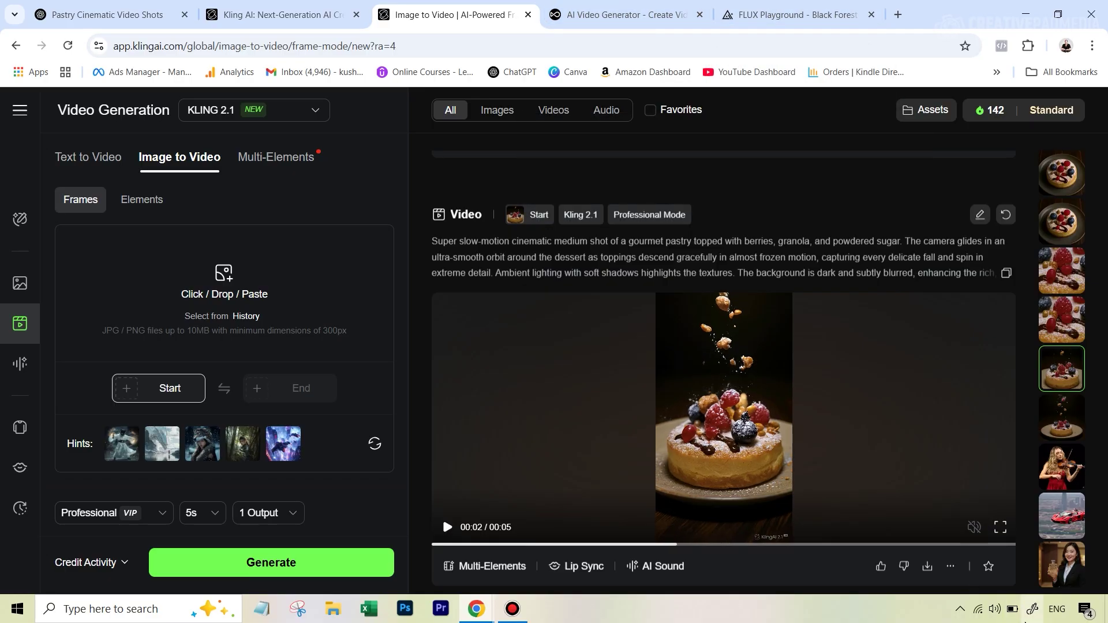
pyautogui.scroll(-2, 455, 243)
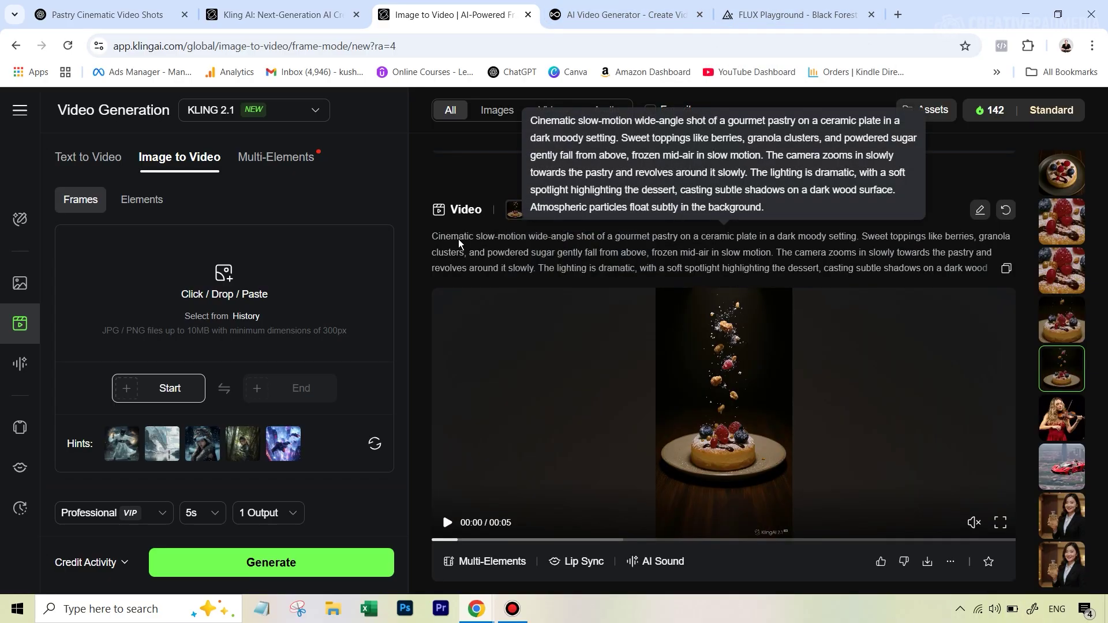
pyautogui.click(448, 522)
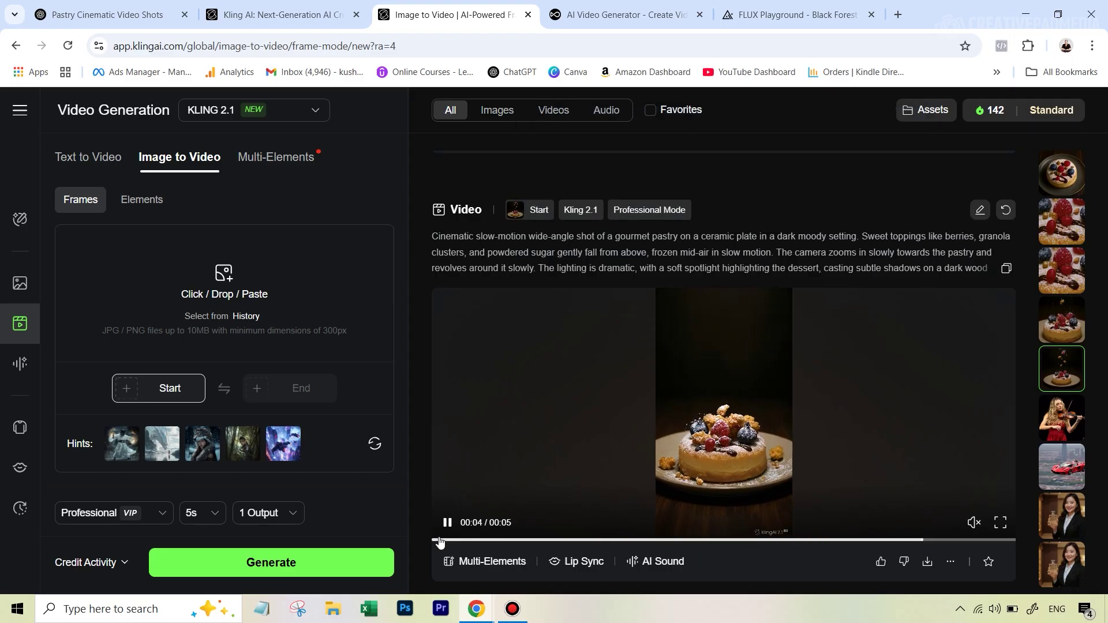
pyautogui.scroll(5, 635, 394)
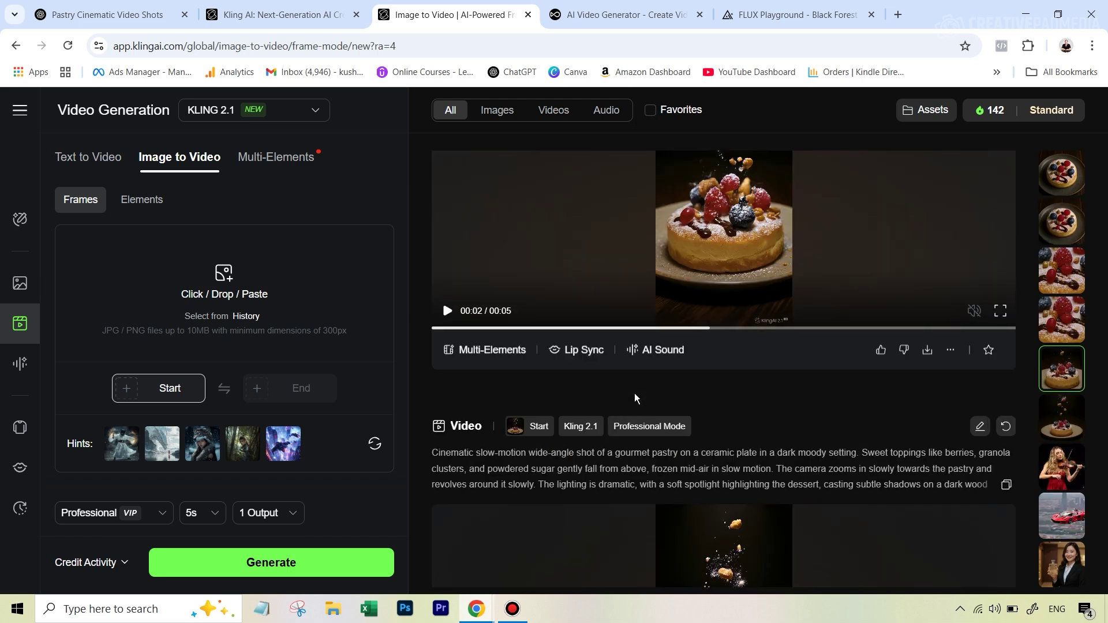
pyautogui.scroll(3, 746, 257)
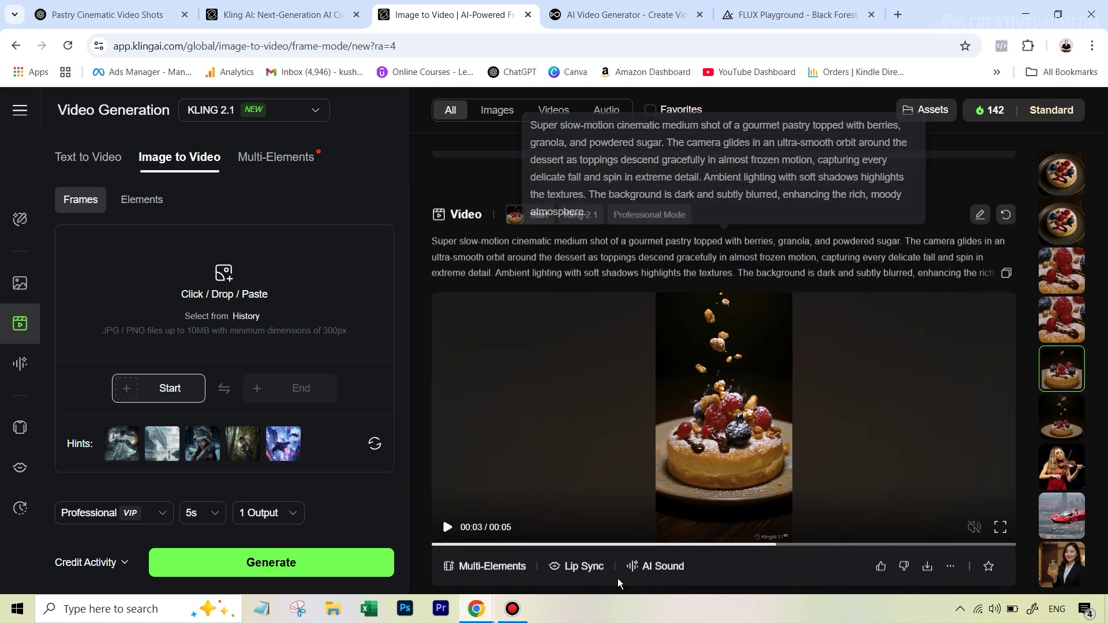
pyautogui.click(447, 527)
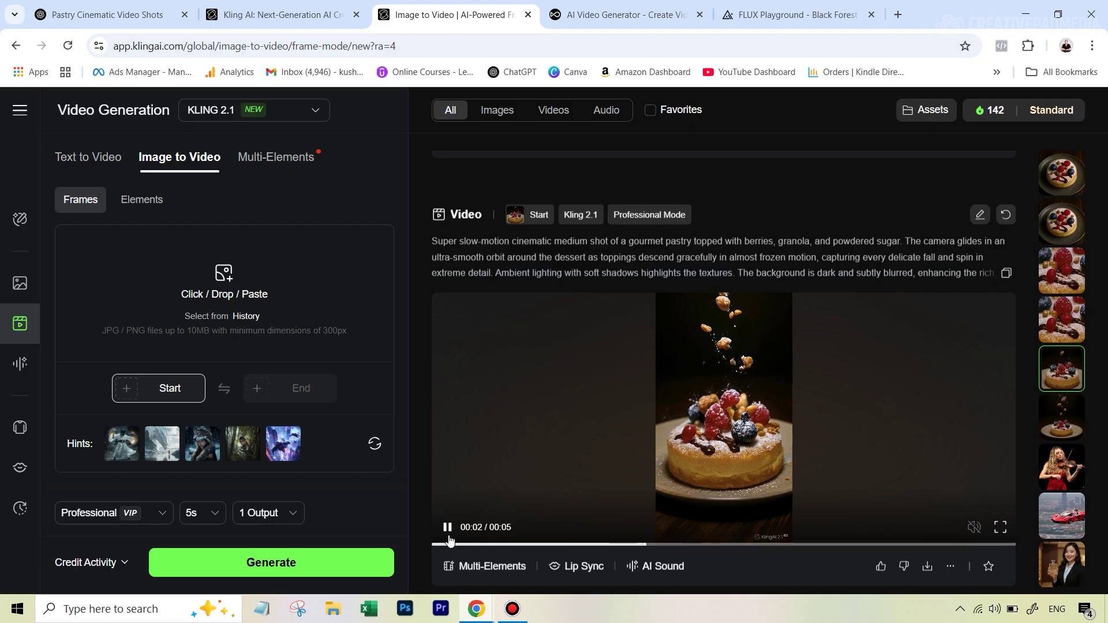
pyautogui.scroll(3, 449, 536)
# - Play and pause the extreme macro toppings video, then move to the OpenArt video generator
pyautogui.scroll(2, 708, 476)
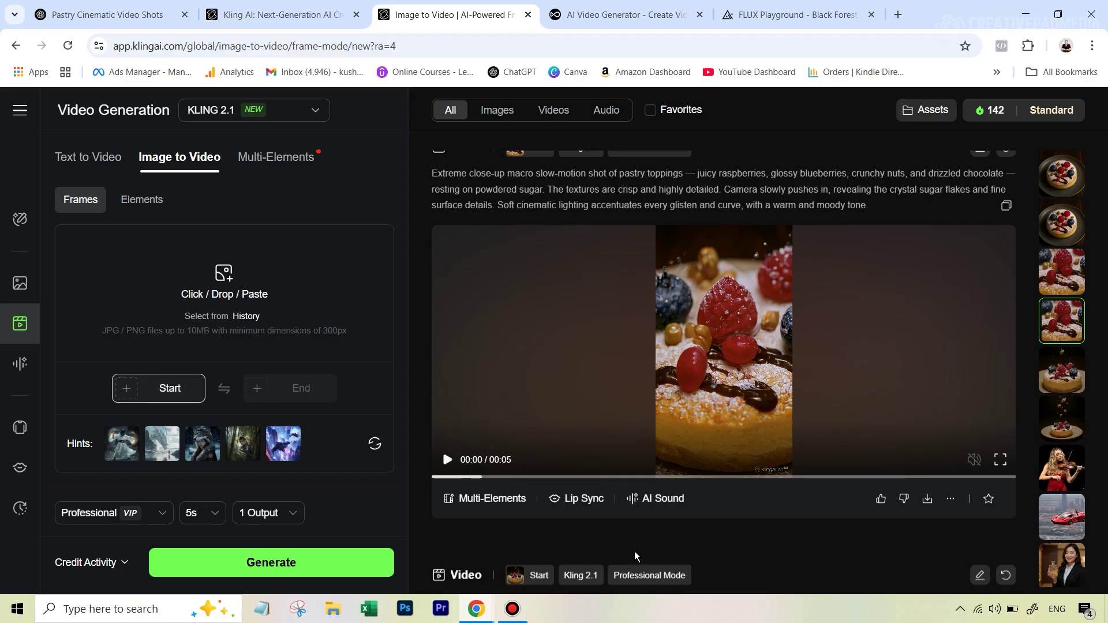
pyautogui.click(448, 460)
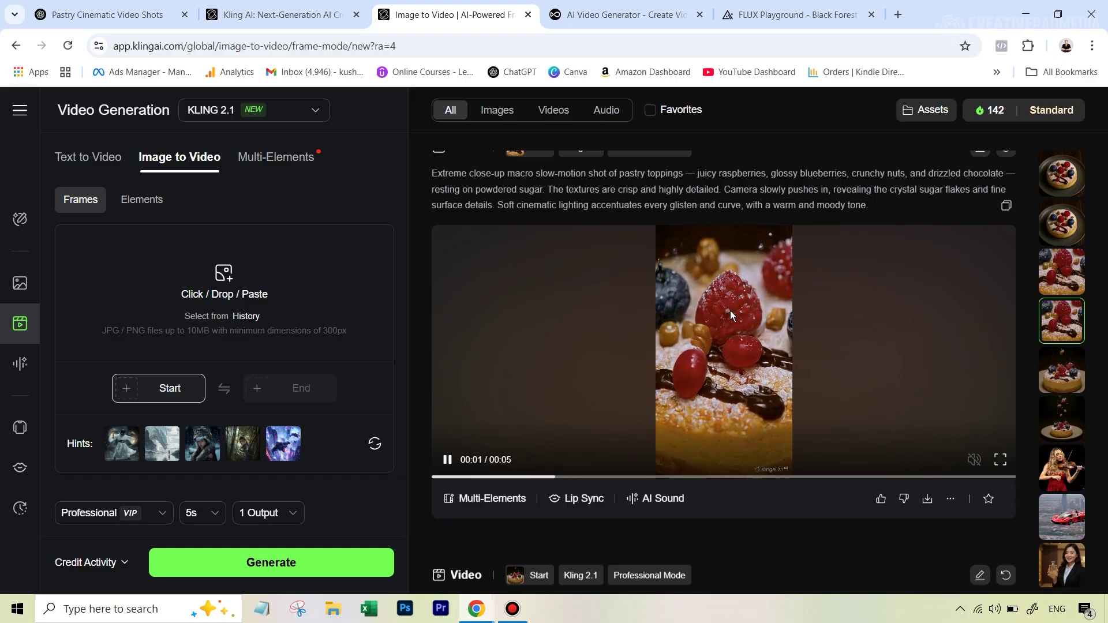
pyautogui.click(742, 404)
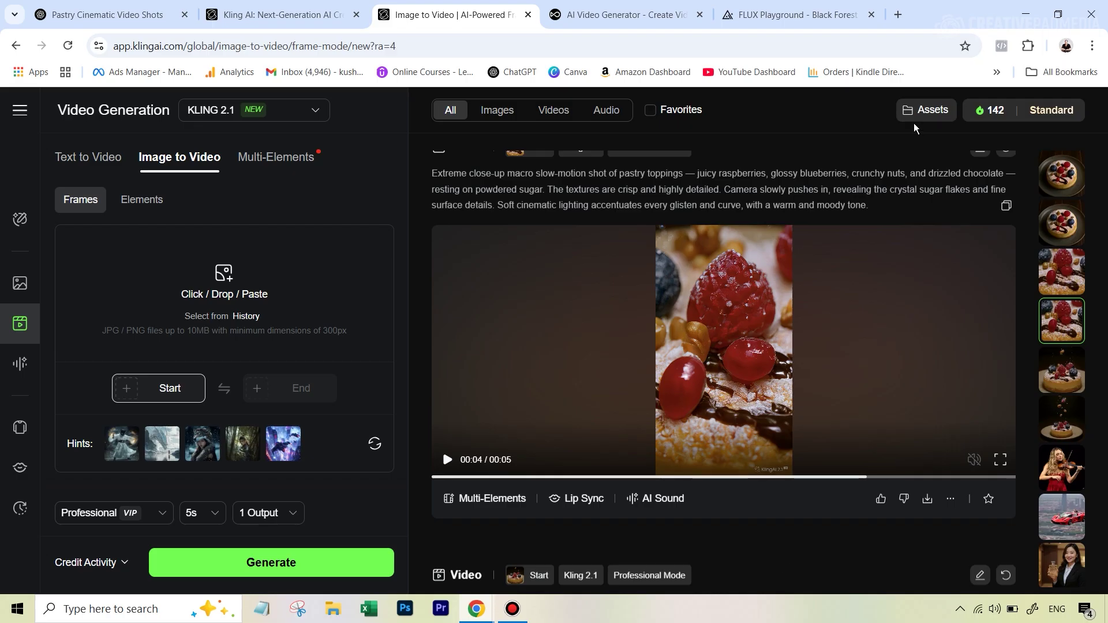
pyautogui.click(597, 14)
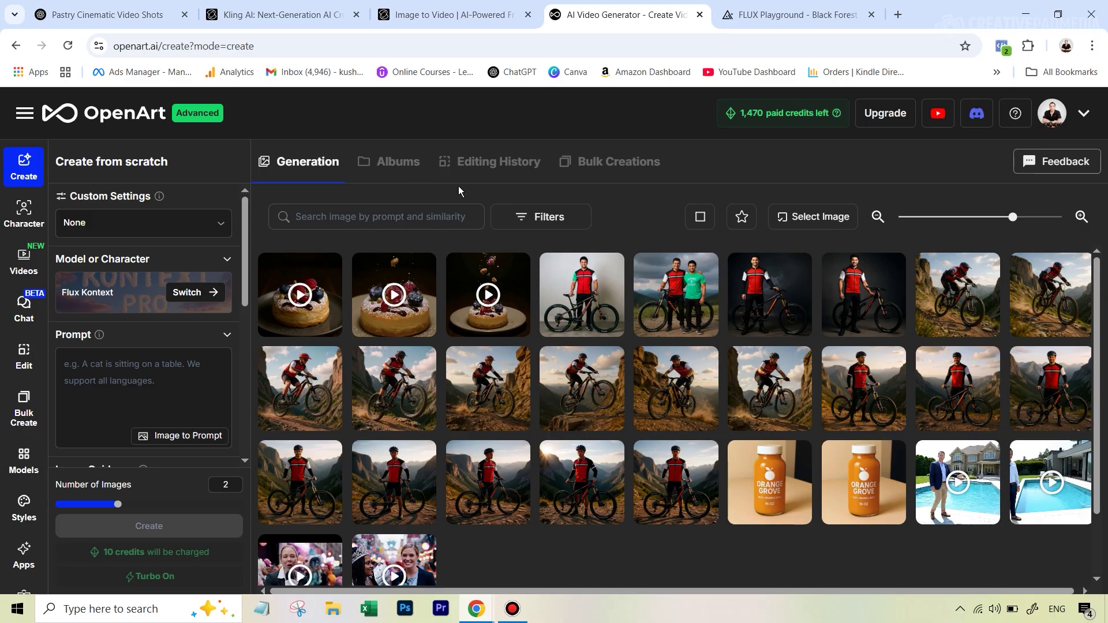
# - In OpenArt's Videos section, view the first pastry clip's details, then close the viewer
pyautogui.click(23, 269)
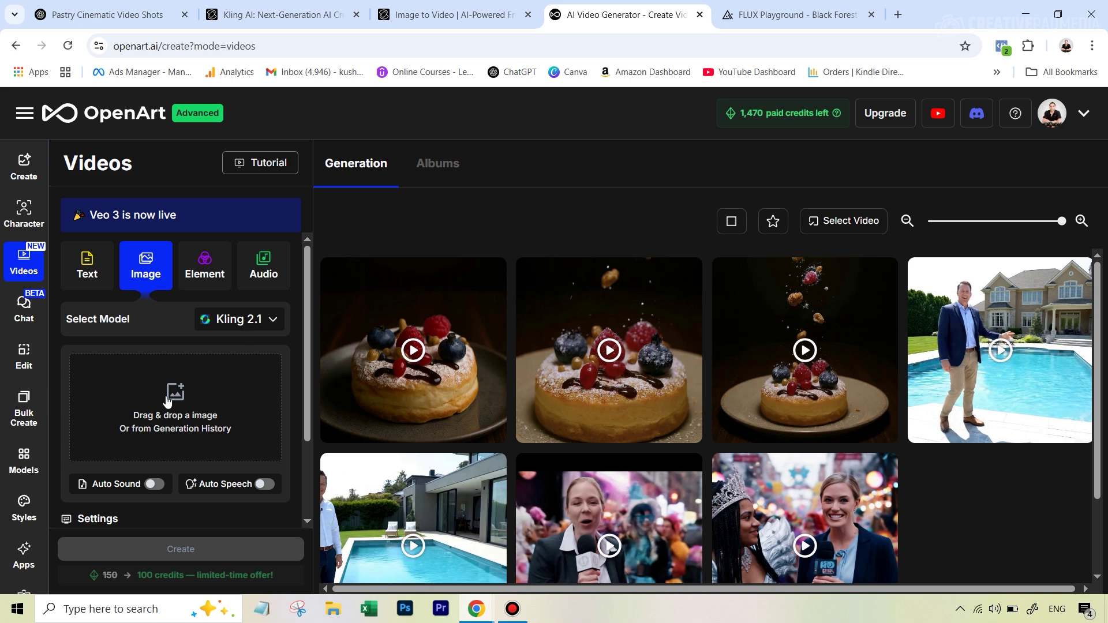
pyautogui.moveTo(408, 389)
pyautogui.click(424, 362)
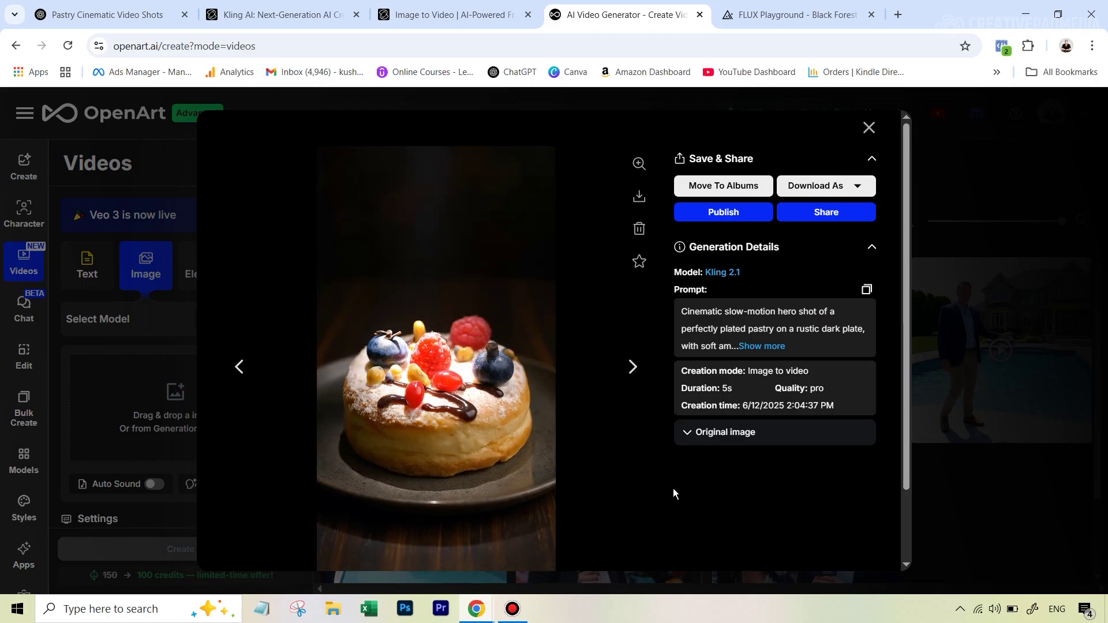
pyautogui.rightClick(670, 489)
pyautogui.click(866, 129)
pyautogui.click(866, 128)
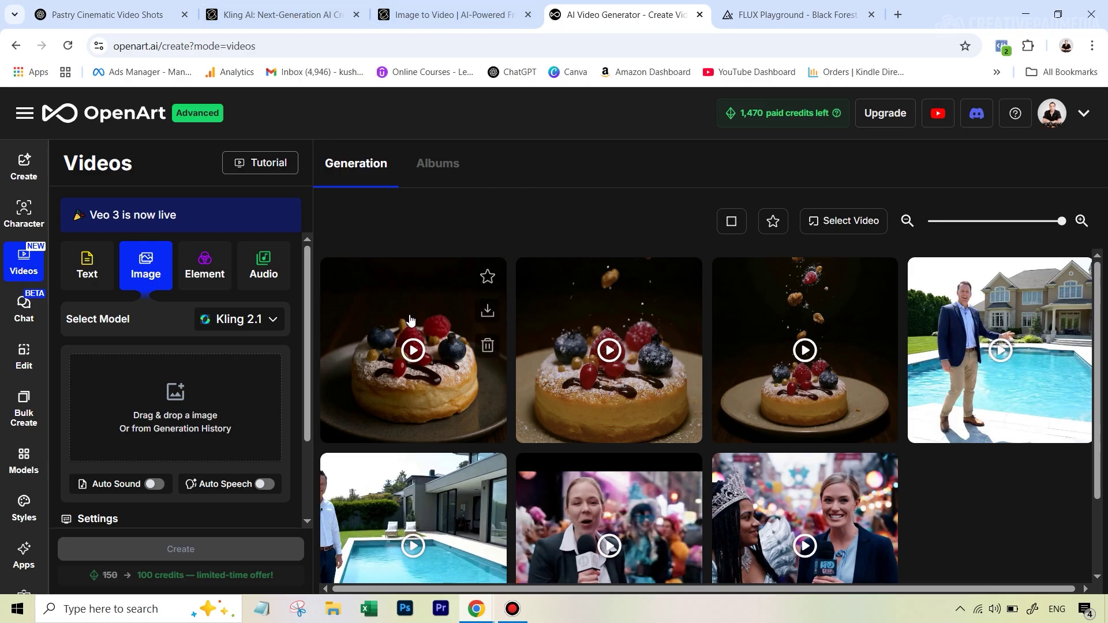
# - Back in Kling, pause the current clip and replay the top-down berry-and-drizzle video from the start
pyautogui.click(428, 18)
pyautogui.click(672, 441)
pyautogui.scroll(5, 680, 487)
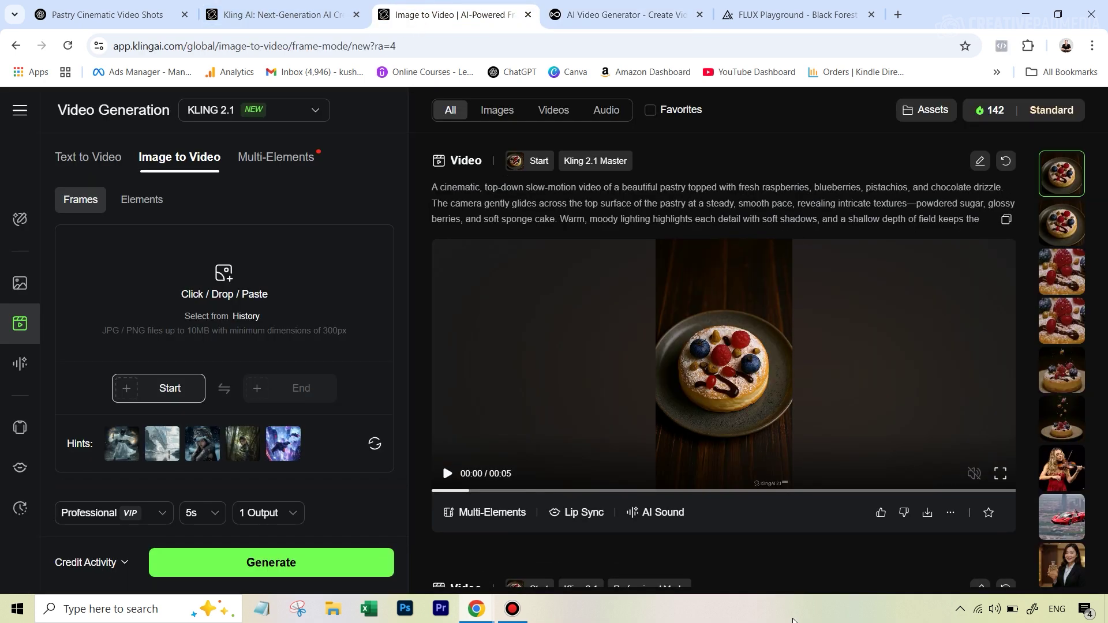
pyautogui.click(446, 476)
pyautogui.click(433, 491)
pyautogui.click(448, 474)
pyautogui.click(448, 475)
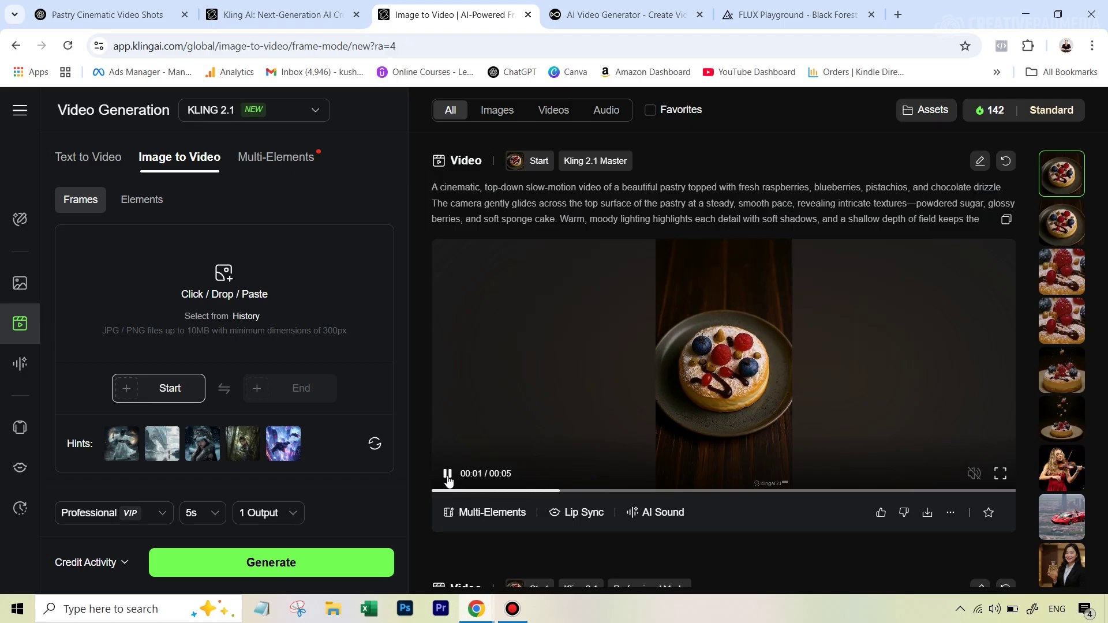